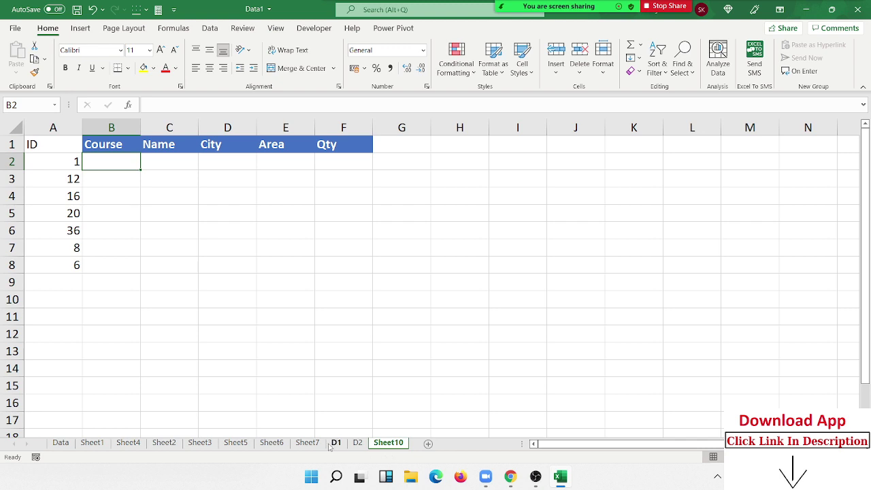
Look over the D1 and D2 data tables, then go back to Sheet10.
click(336, 443)
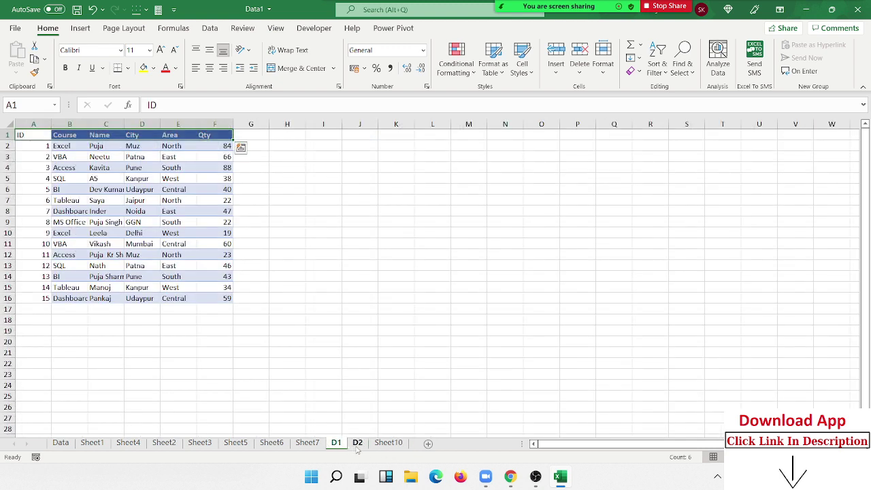
click(358, 443)
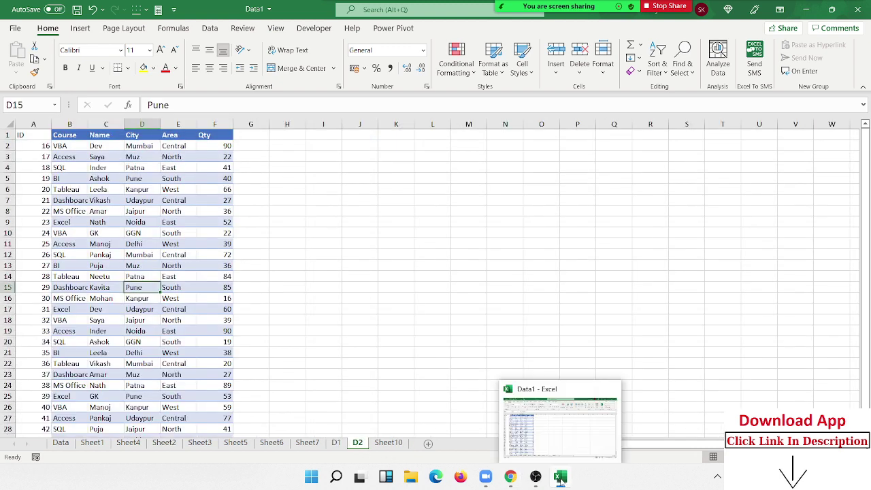
click(536, 478)
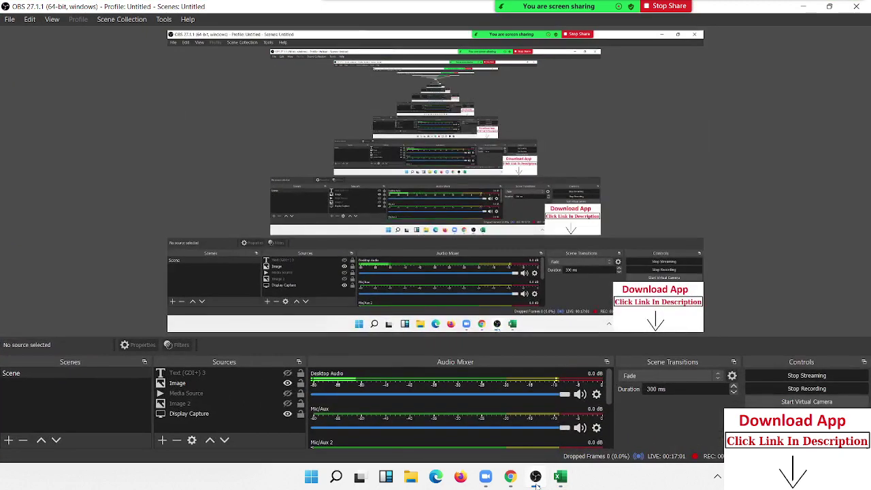
click(536, 478)
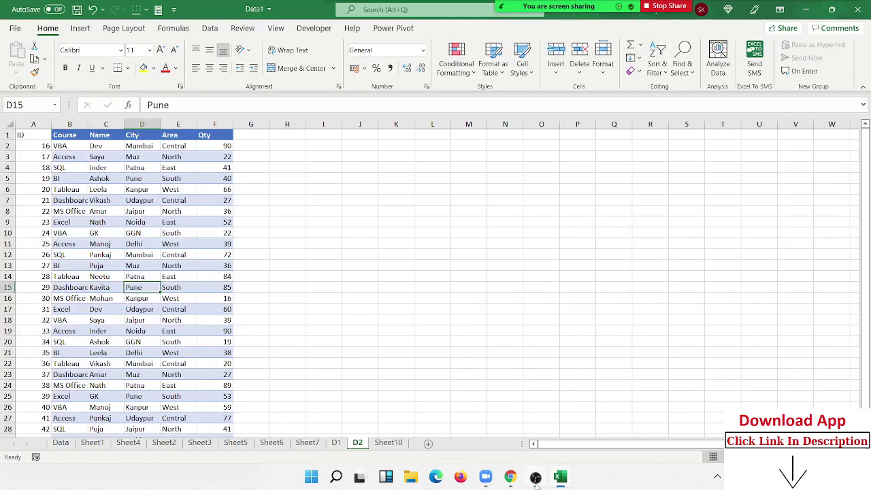
click(394, 445)
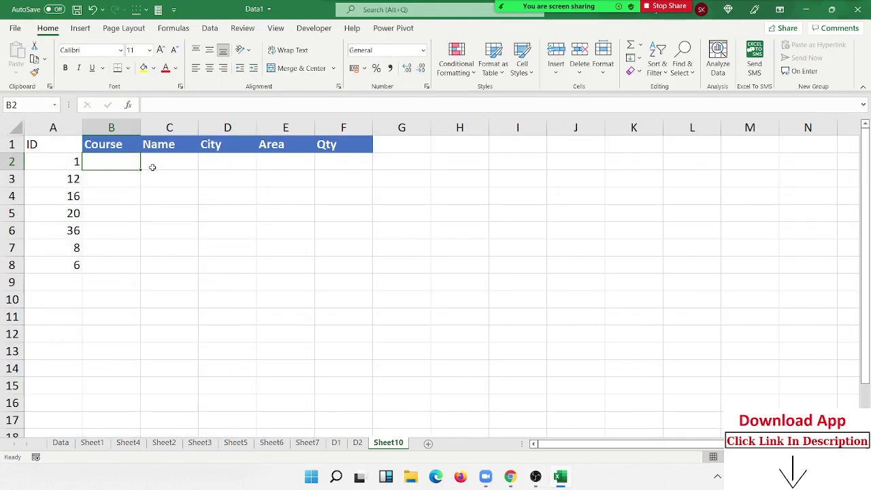
In B2 enter =VLOOKUP(A2,'D1'!A:F,2,0) to look up the ID in sheet D1.
text(=vl)
key(Tab)
key(Left)
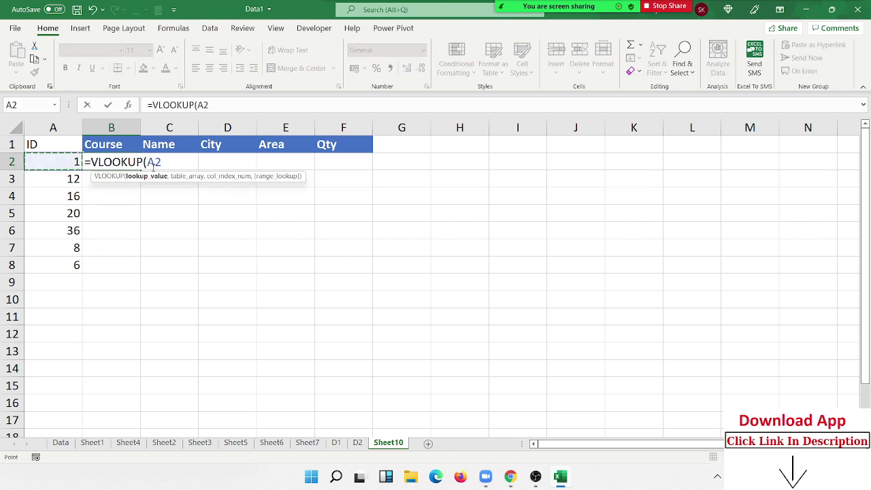
text(,)
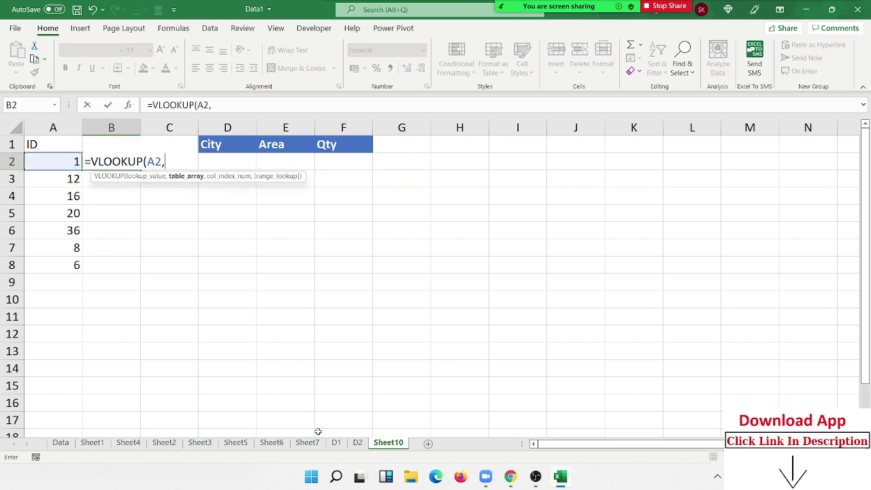
click(336, 442)
drag(34, 124, 212, 128)
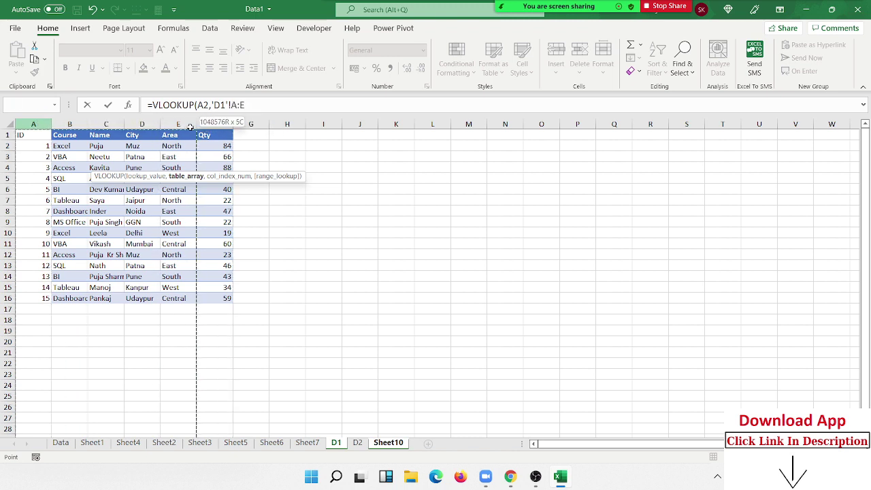
drag(213, 128, 204, 123)
text(,)
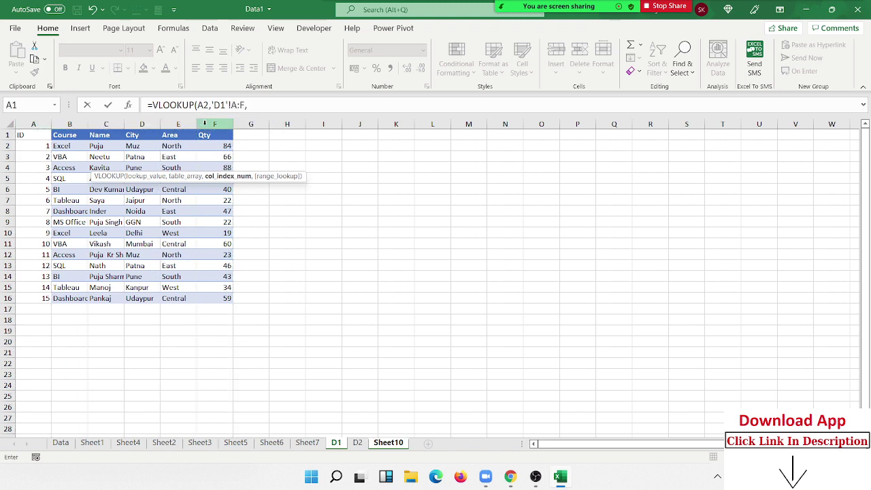
text(2,0)
key(Return)
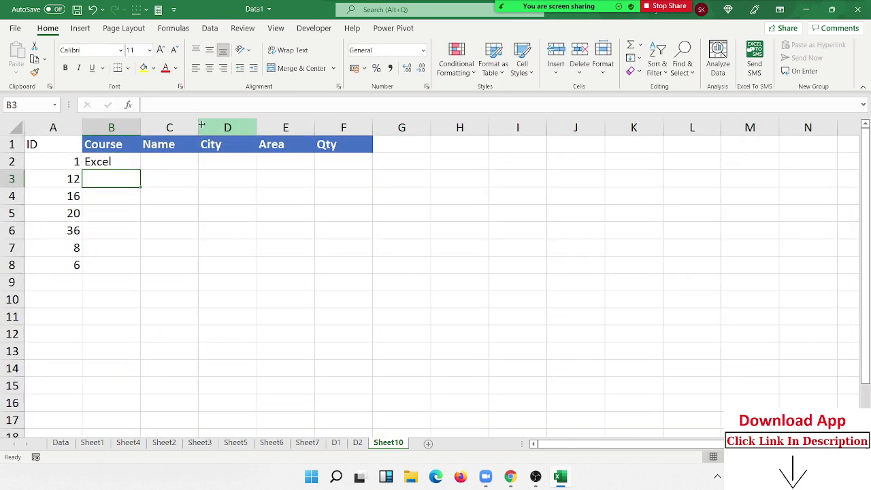
Fill the B2 lookup down to B4, giving Excel, SQL and #N/A.
click(100, 164)
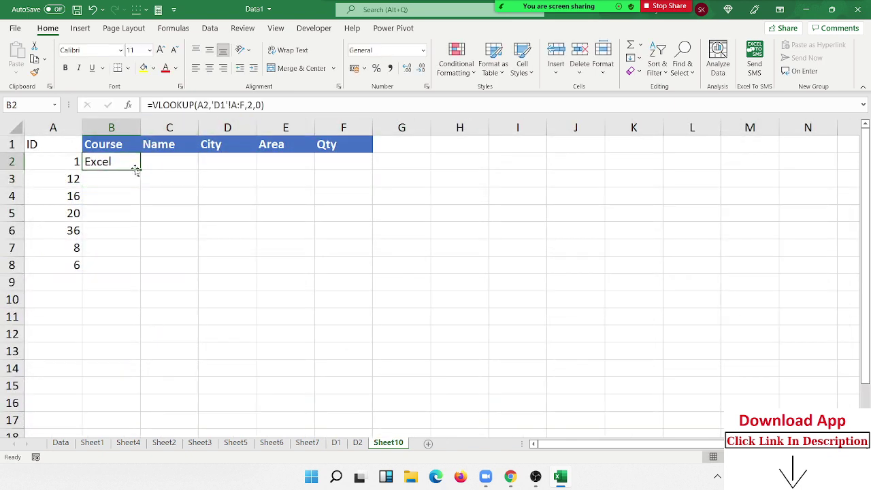
drag(137, 170, 141, 198)
click(119, 163)
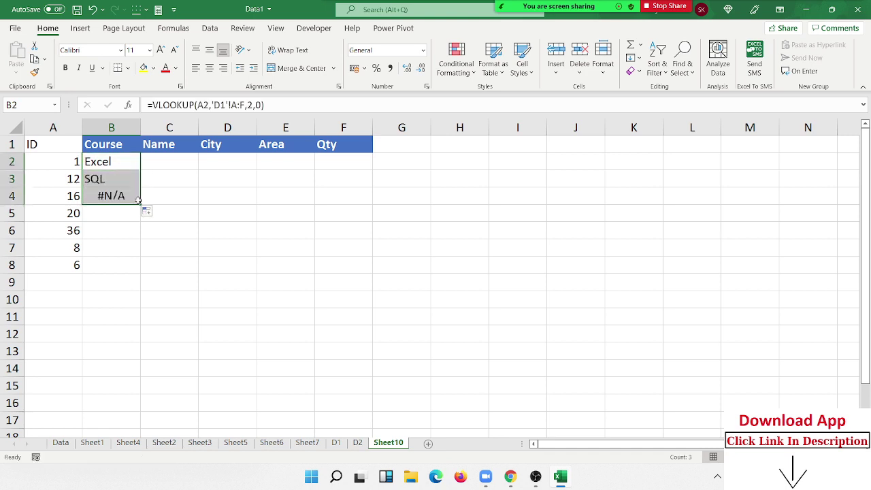
click(124, 196)
Check the D2 sheet, then return to Sheet10 and move to cell C4.
click(357, 442)
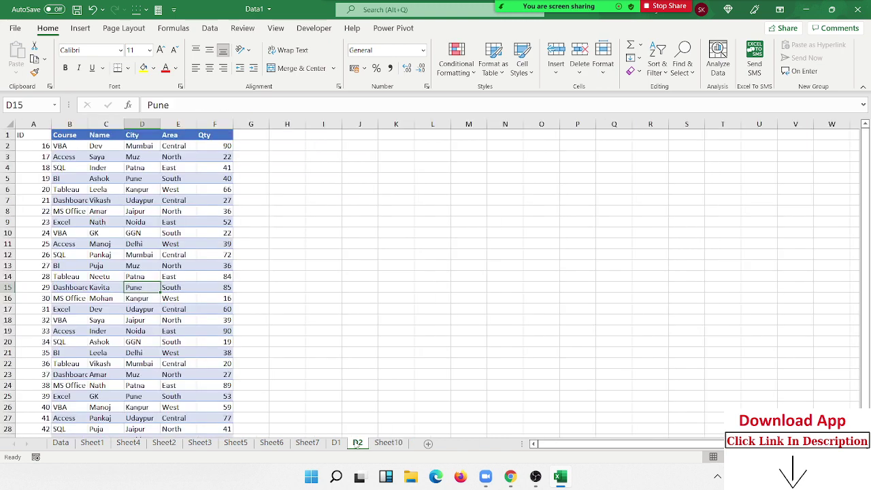
click(388, 443)
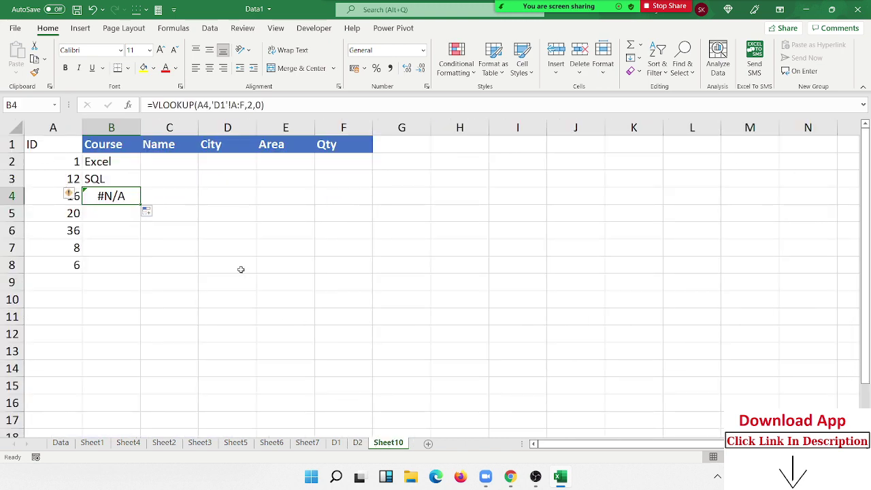
key(Up)
key(Up)
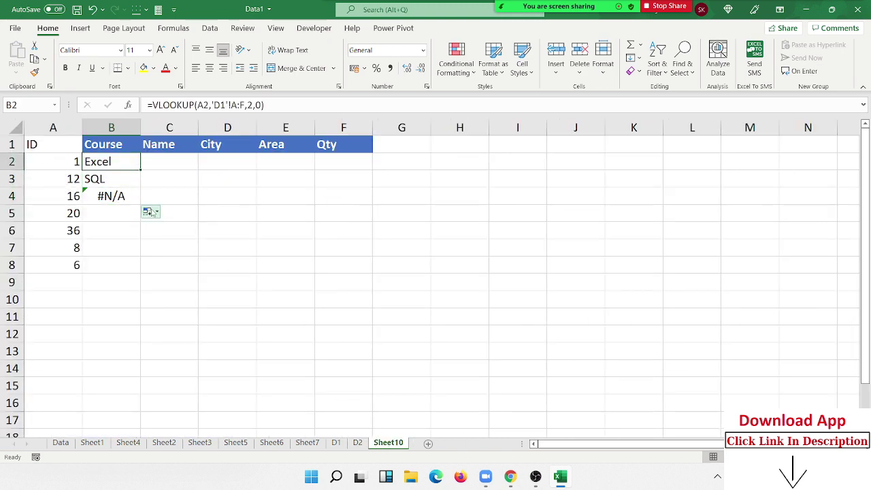
key(Right)
key(Down)
key(Up)
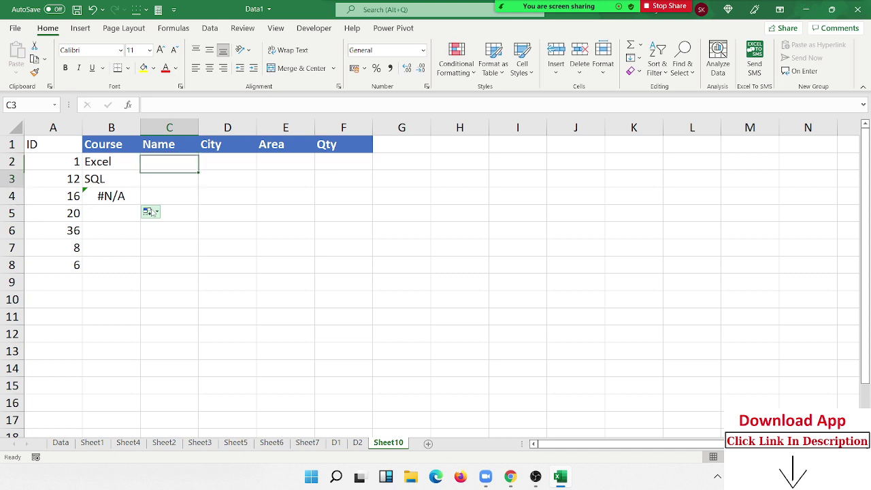
key(Down)
In C4 enter an exact-match VLOOKUP of A4 against 'D2'!A:F, returning VBA.
text(=vl)
key(Tab)
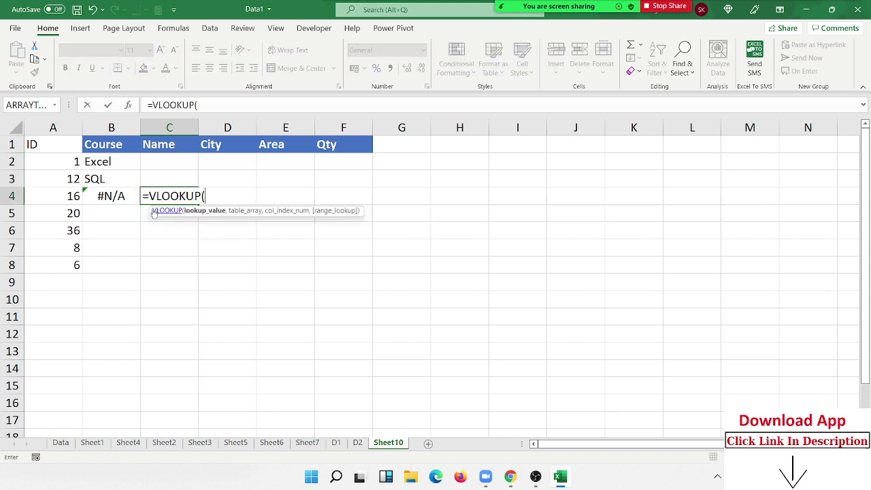
key(Left)
key(Left)
text(,)
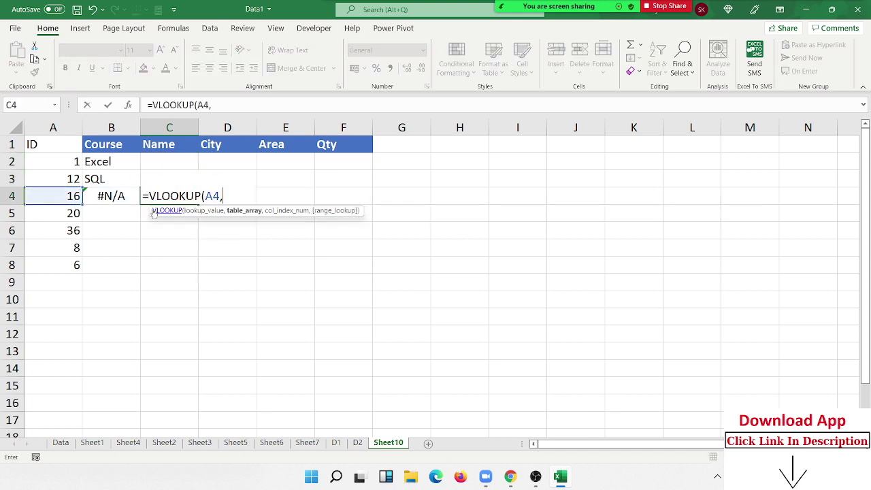
click(360, 449)
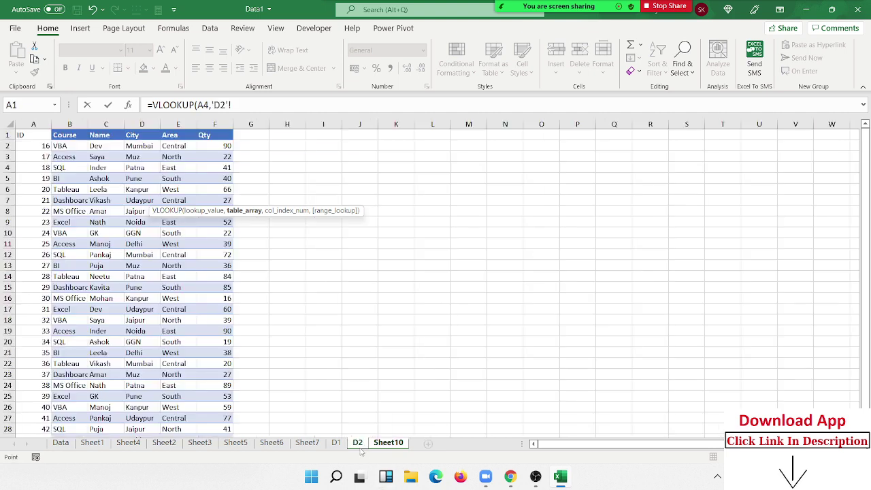
drag(41, 125, 202, 128)
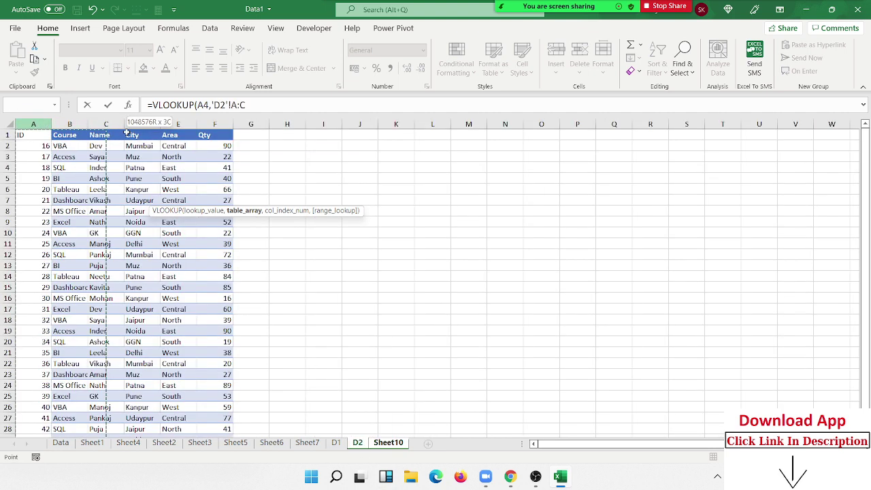
text(,)
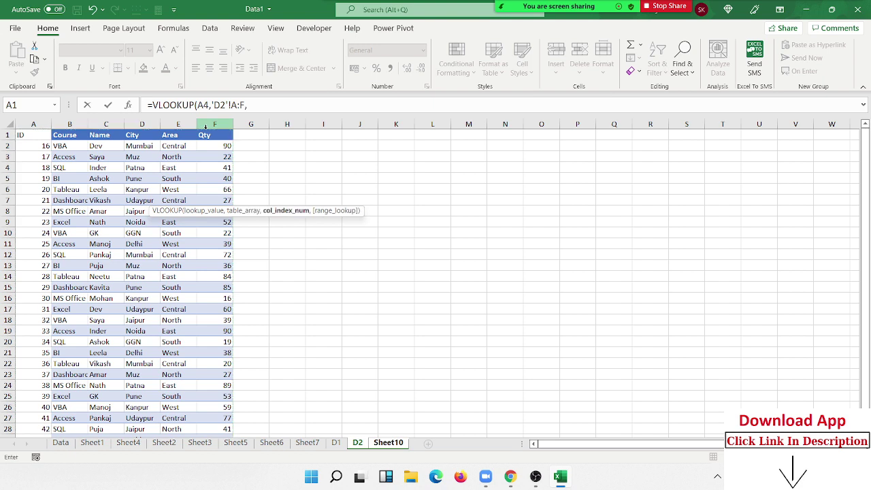
text(,0)
key(Return)
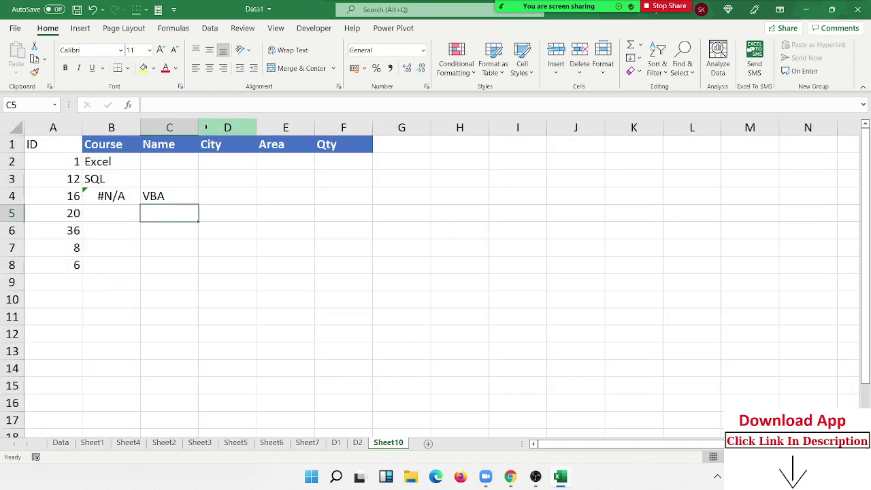
key(Up)
key(Right)
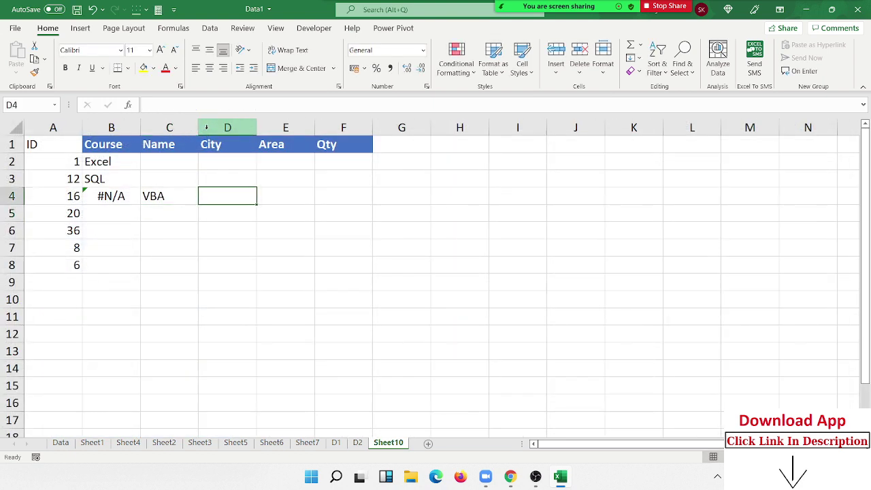
In D4 enter a draft =IFERROR(B4,C4) formula.
text(=if)
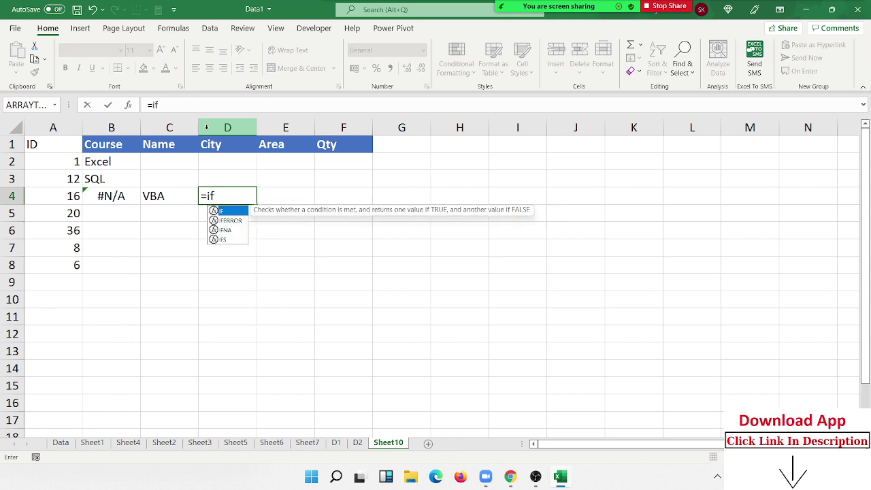
key(Down)
key(Tab)
key(Left)
key(Left)
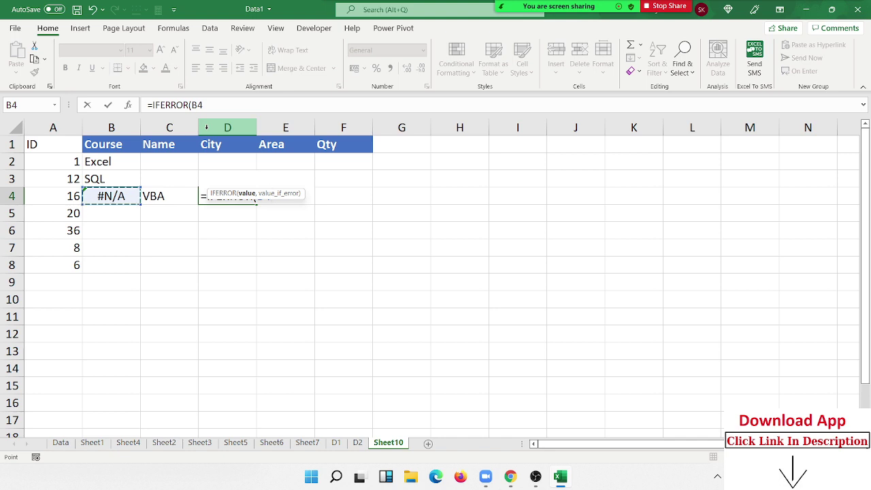
text(,)
key(Left)
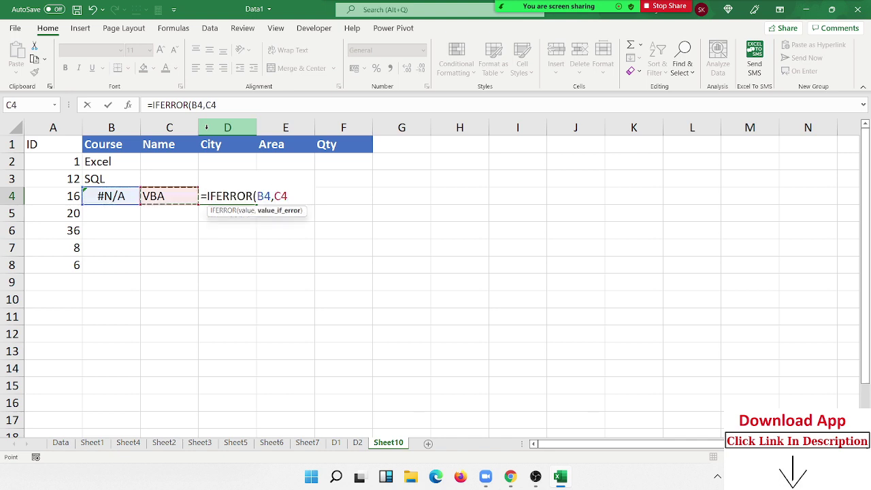
key(Return)
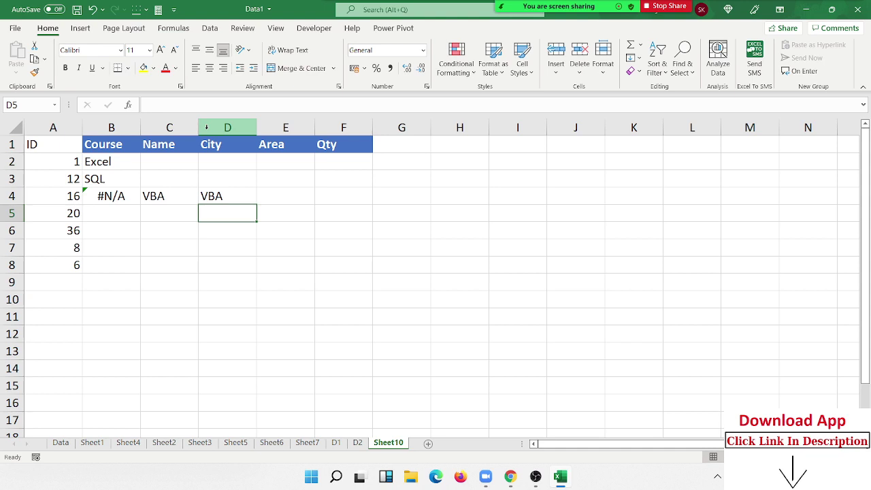
key(Up)
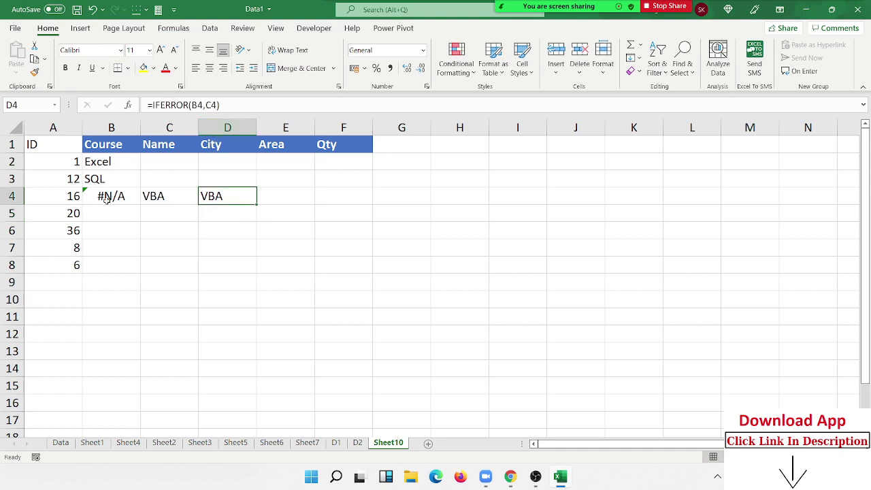
Replace the B4 reference in D4's IFERROR with B4's D1 VLOOKUP.
click(107, 198)
double_click(103, 196)
drag(142, 197, 231, 197)
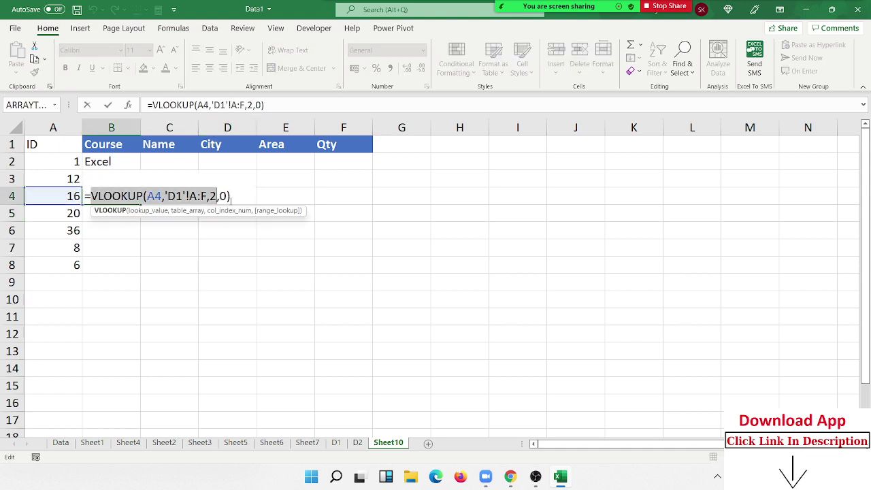
key(ctrl+Return)
click(235, 197)
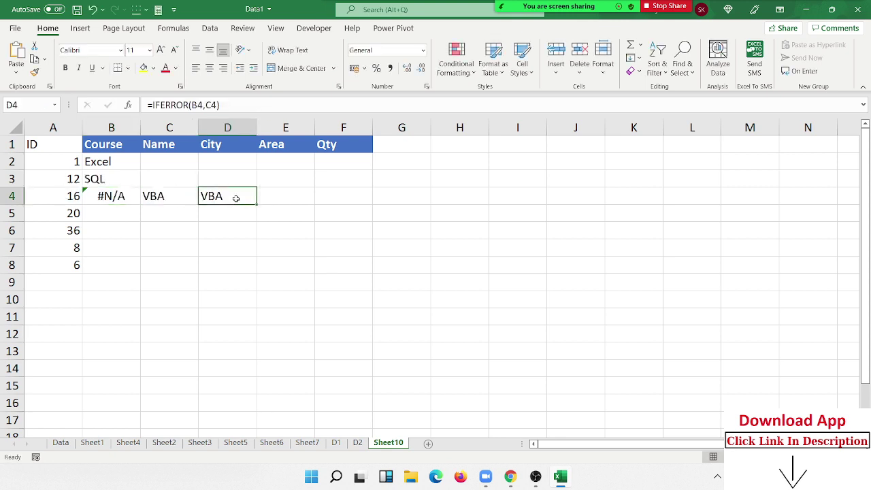
double_click(236, 196)
double_click(264, 196)
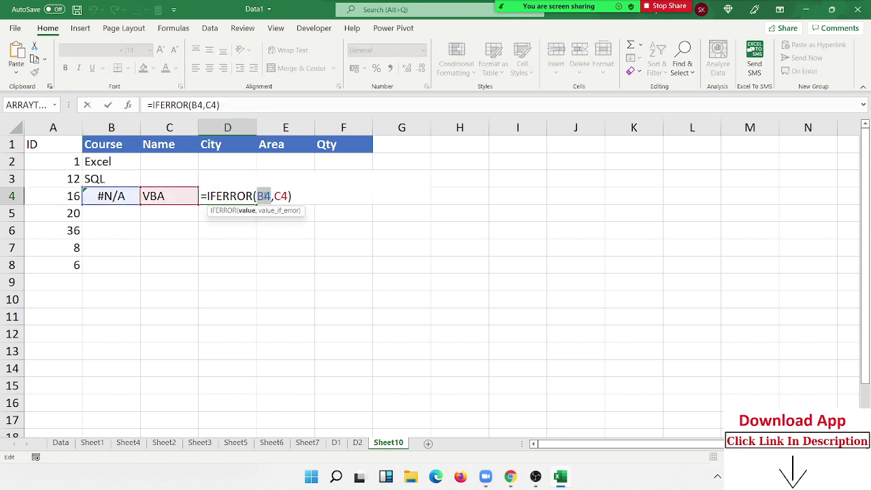
key(ctrl+v)
key(Return)
Replace the C4 reference with C4's D2 VLOOKUP, then clear B2:C4.
double_click(152, 196)
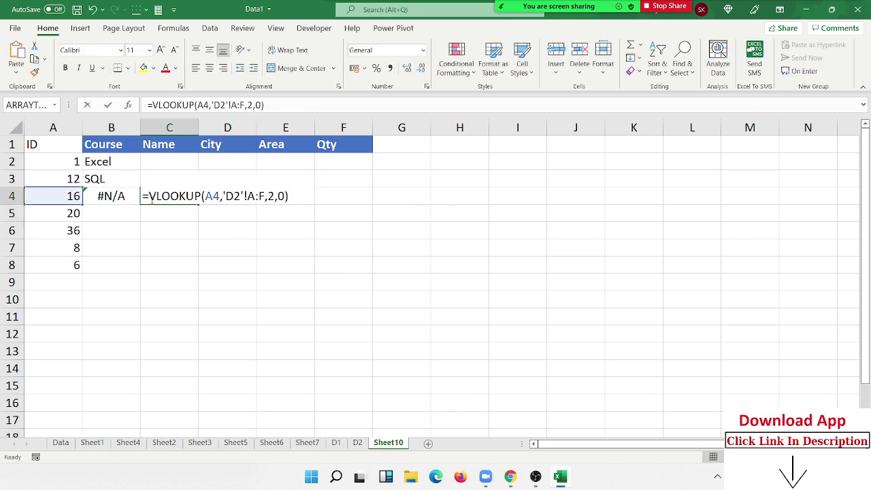
drag(142, 196, 289, 198)
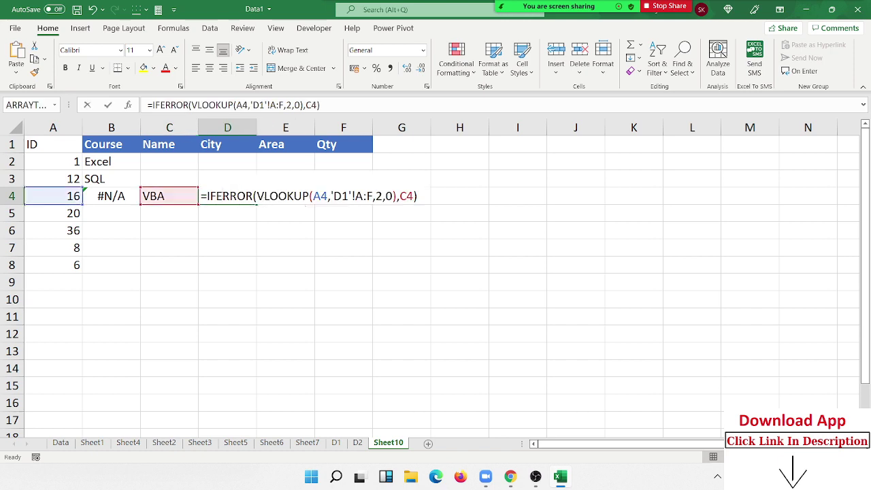
double_click(402, 202)
key(ctrl+v)
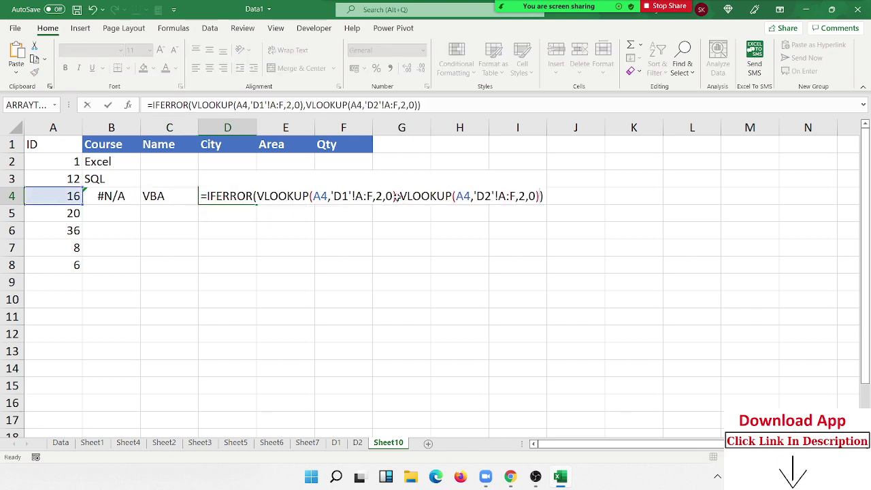
key(Return)
drag(168, 202, 109, 163)
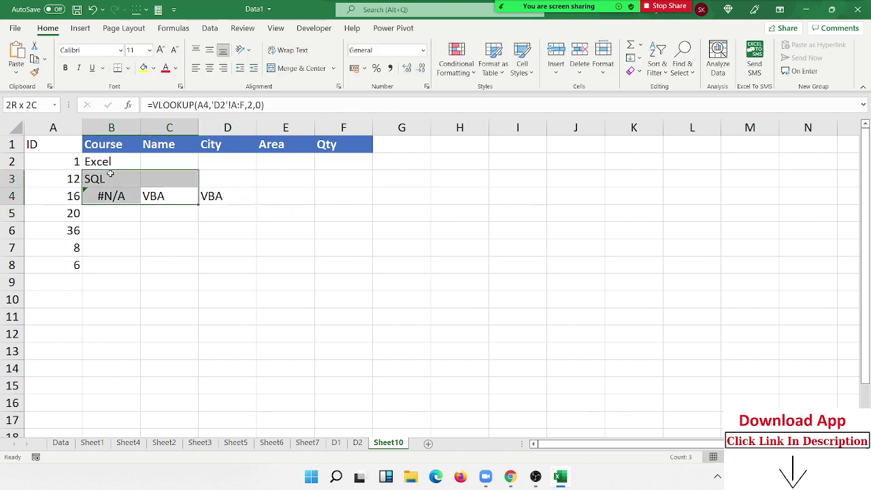
key(Delete)
Move D4's IFERROR formula into B4 and fill it across B2:B8, then inspect B2.
click(208, 200)
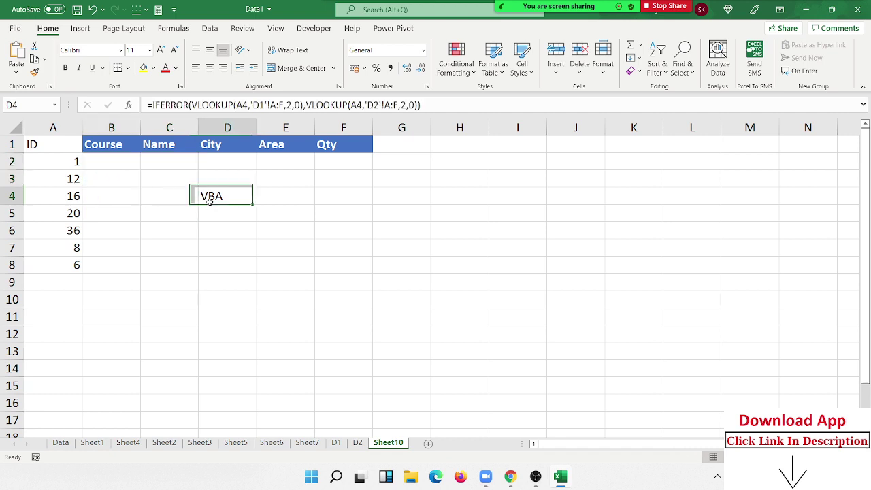
key(ctrl+c)
click(100, 199)
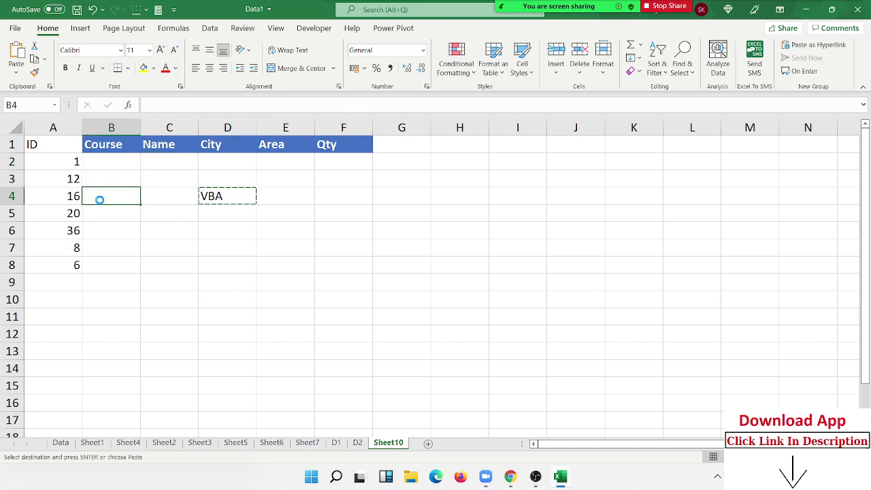
key(ctrl+v)
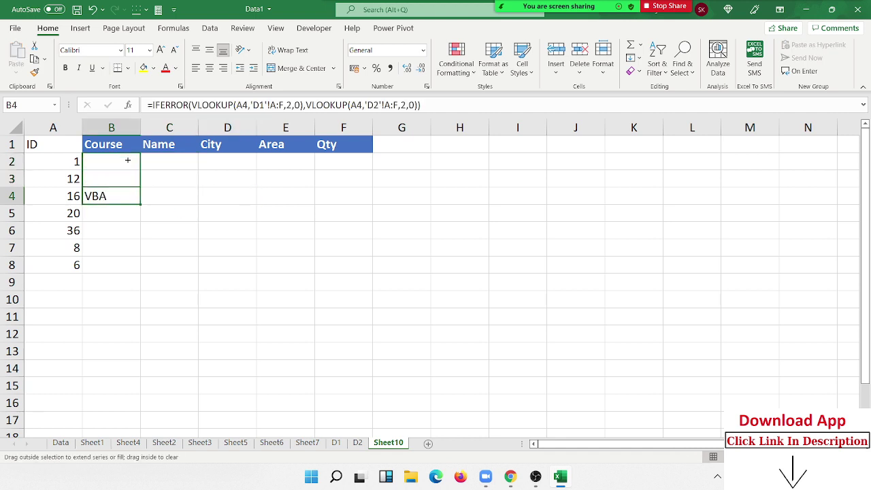
drag(142, 201, 126, 160)
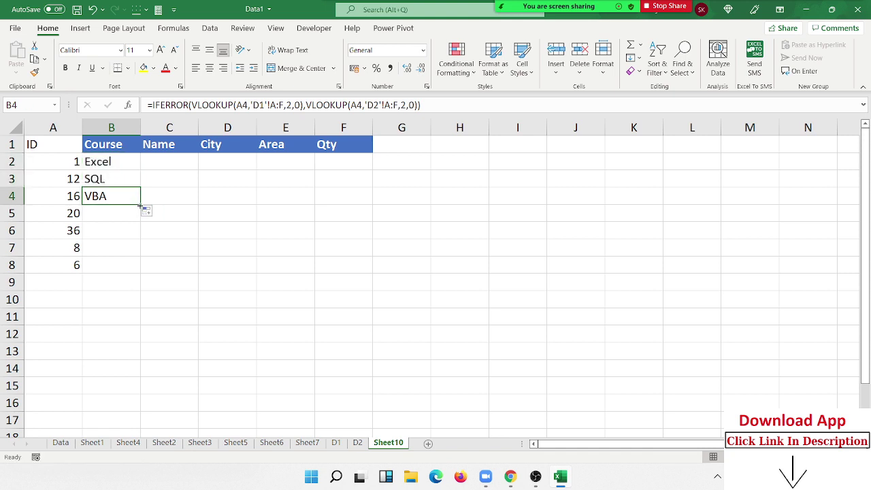
double_click(141, 204)
click(122, 163)
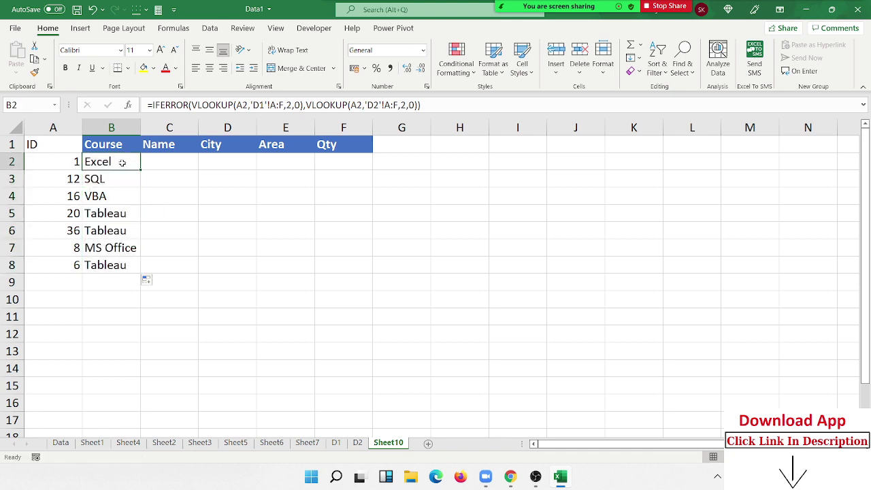
double_click(122, 163)
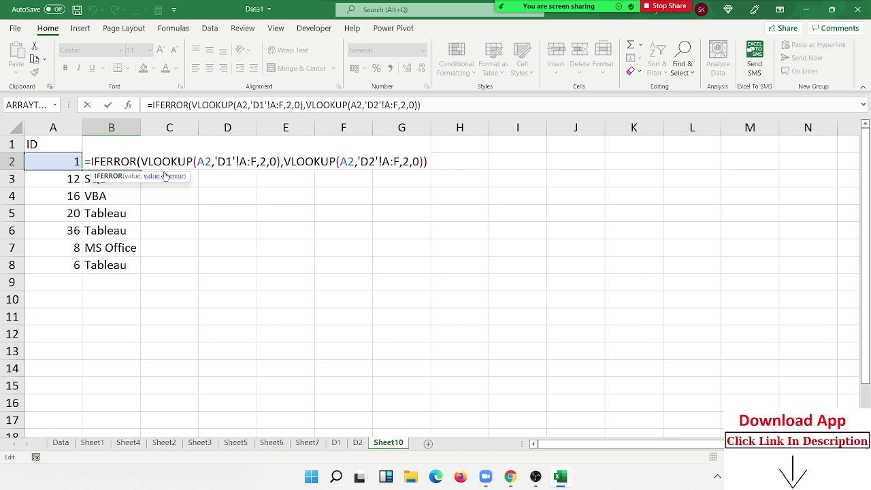
drag(145, 161, 425, 161)
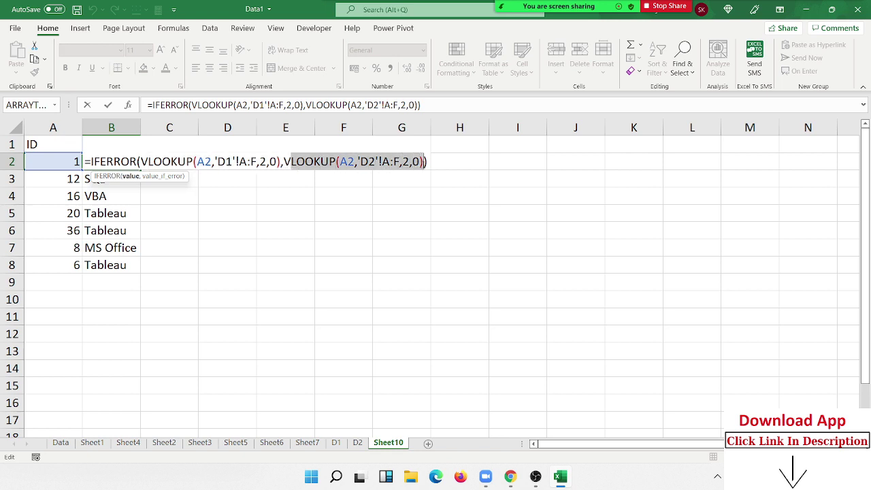
drag(205, 161, 281, 162)
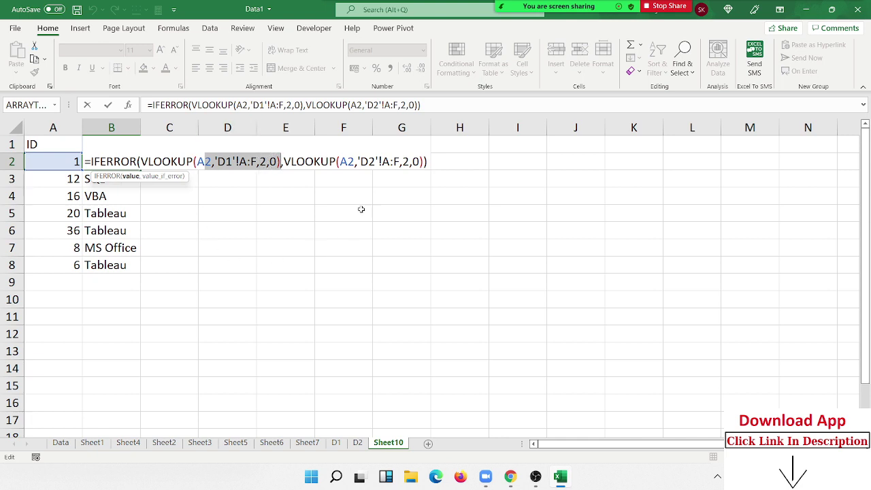
drag(348, 162, 412, 161)
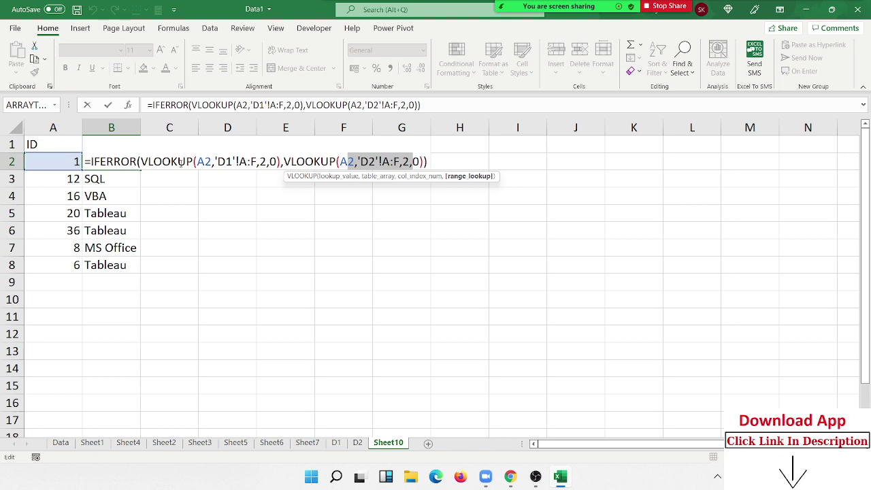
drag(148, 162, 420, 162)
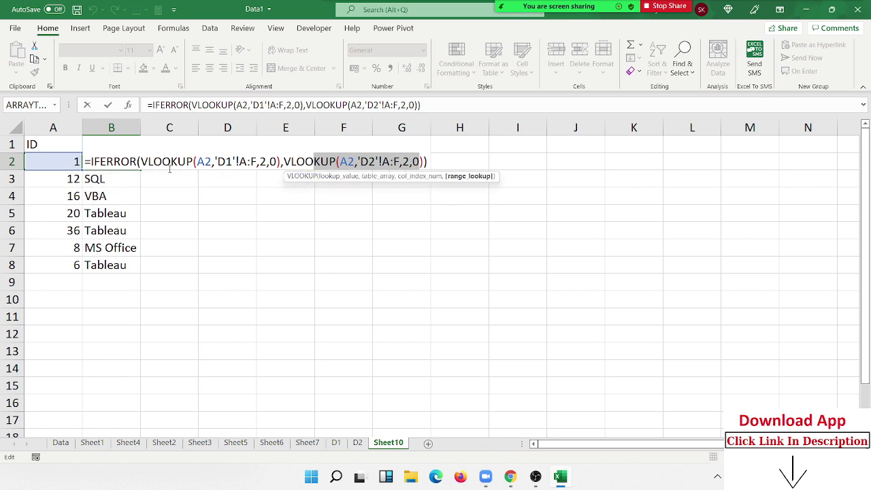
mouse_move(147, 162)
mouse_down()
mouse_move(280, 161)
mouse_move(278, 169)
mouse_up()
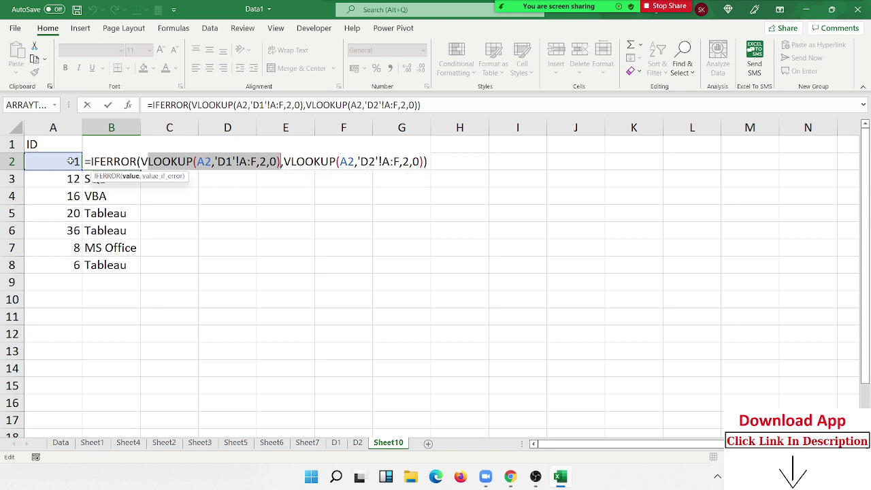
drag(283, 163, 423, 167)
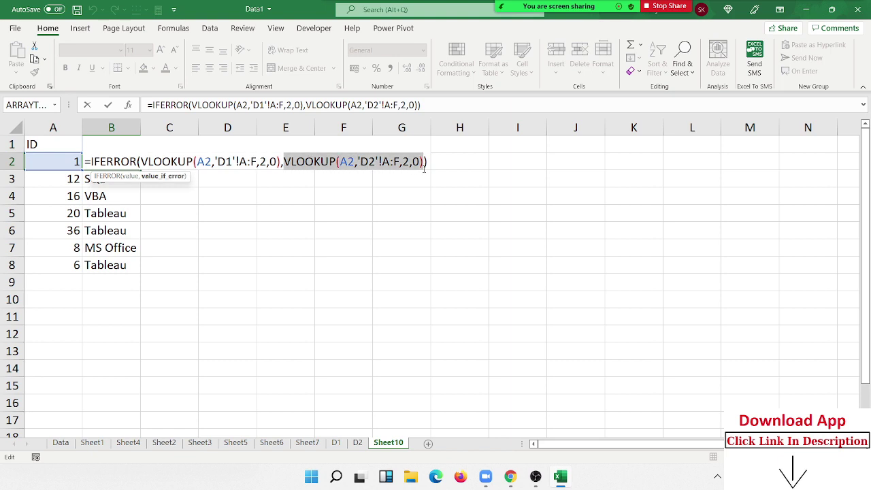
key(Return)
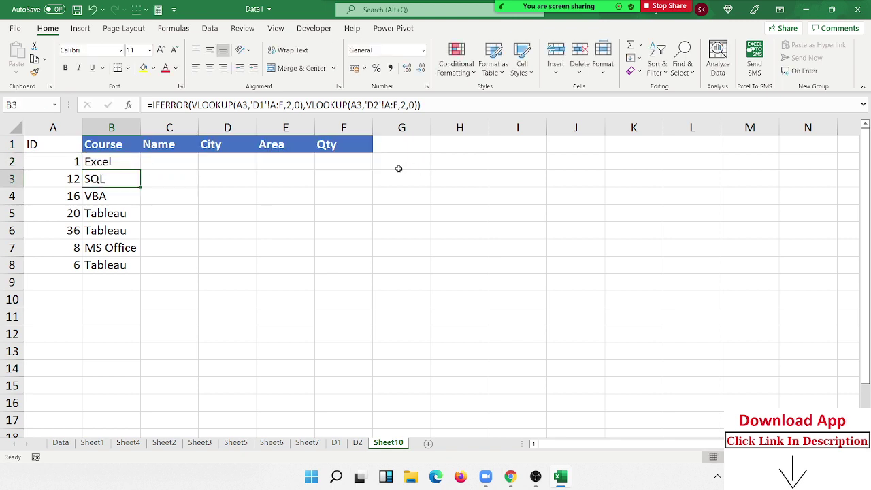
Make a copy of the D2 sheet and name it D3.
click(362, 445)
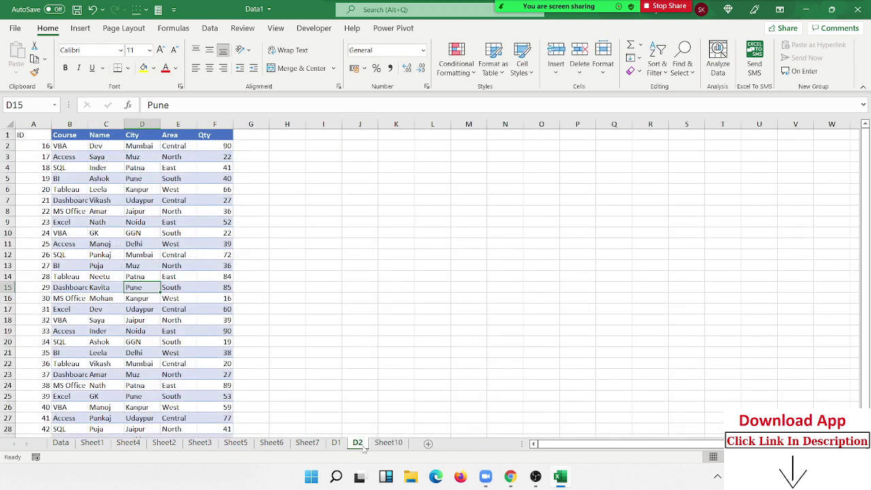
drag(371, 442, 378, 442)
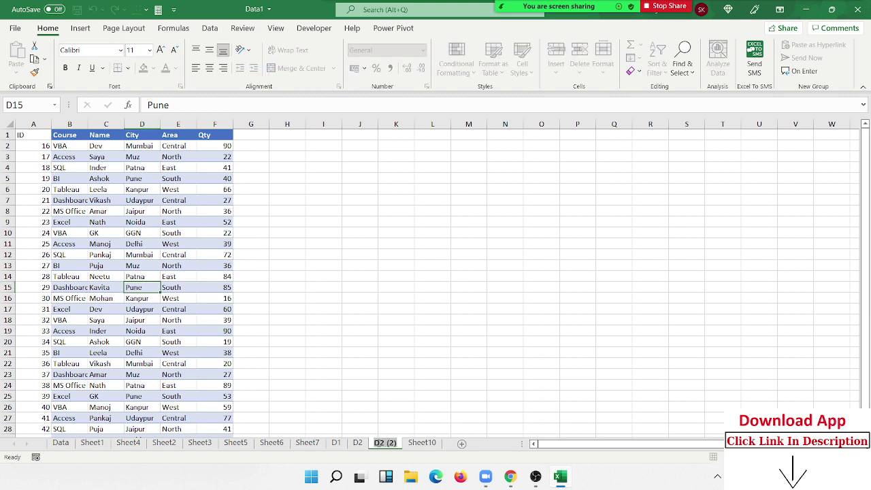
text(D3)
click(156, 309)
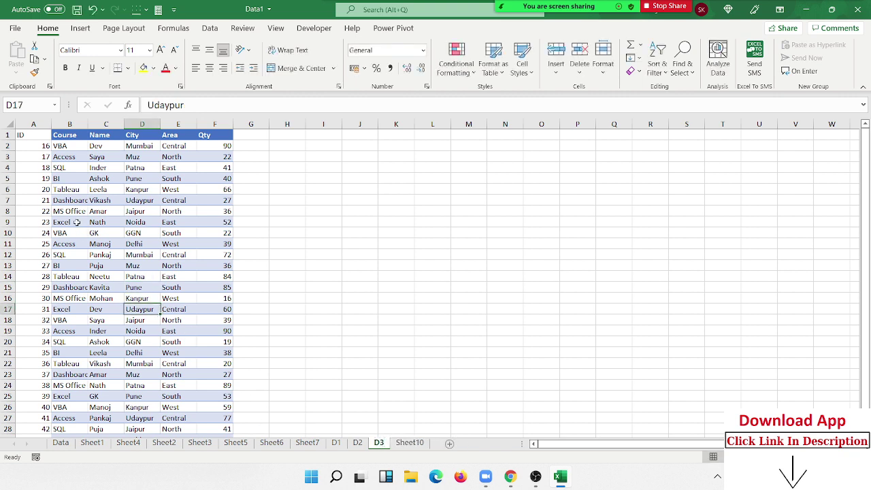
Renumber D3's IDs as a series starting 45, 46, filled down column A.
click(62, 222)
click(48, 222)
key(ctrl+Down)
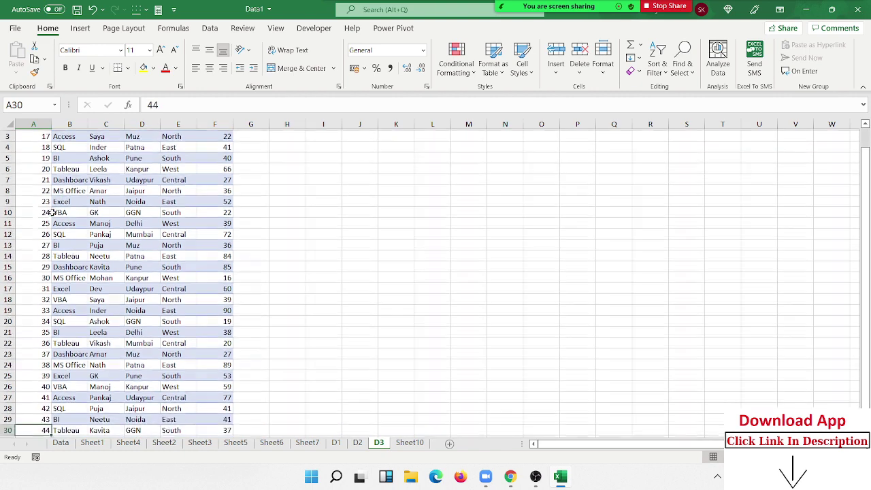
key(ctrl+Up)
key(Down)
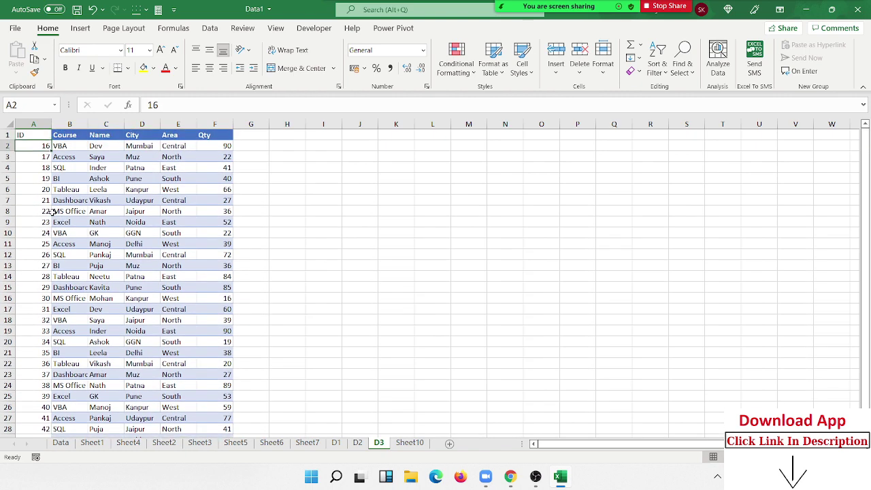
text(45)
key(Return)
text(46)
key(Return)
key(Up)
key(Up)
key(shift+Down)
double_click(52, 162)
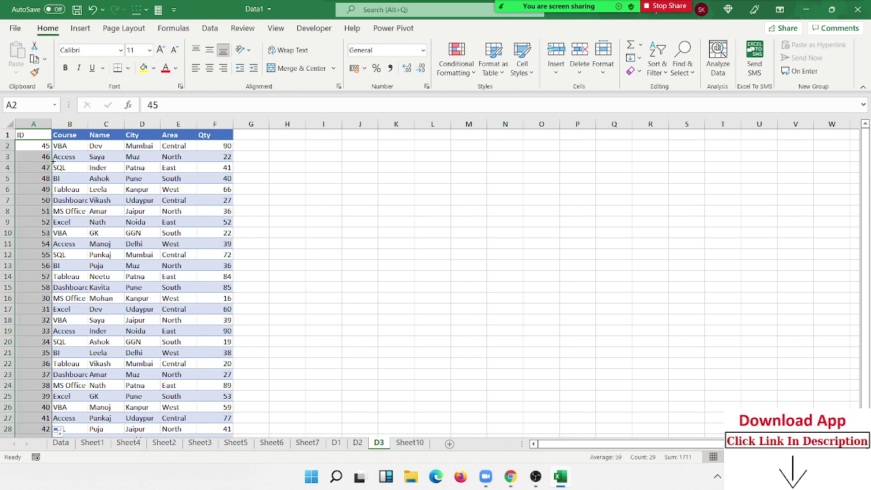
click(409, 442)
In C2 enter =VLOOKUP(A2,'D3'!A:F,2,0), returning #N/A, and select its formula text.
click(167, 161)
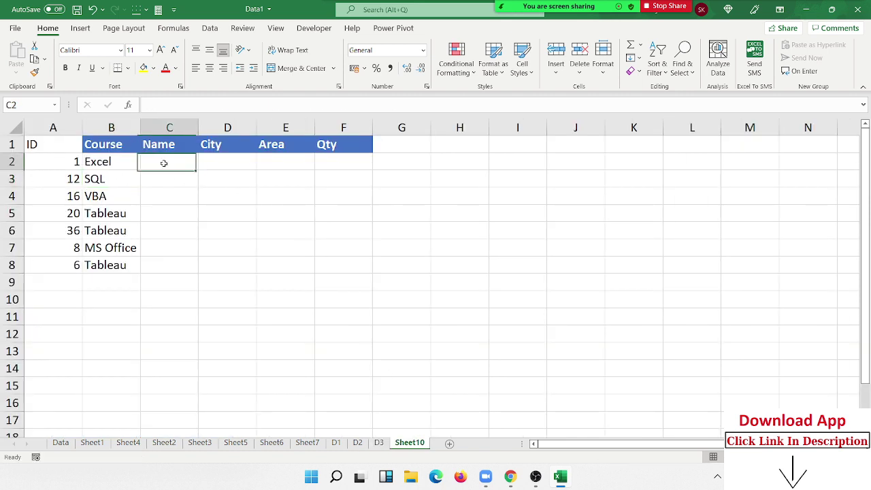
text(=vl)
key(Tab)
key(Left)
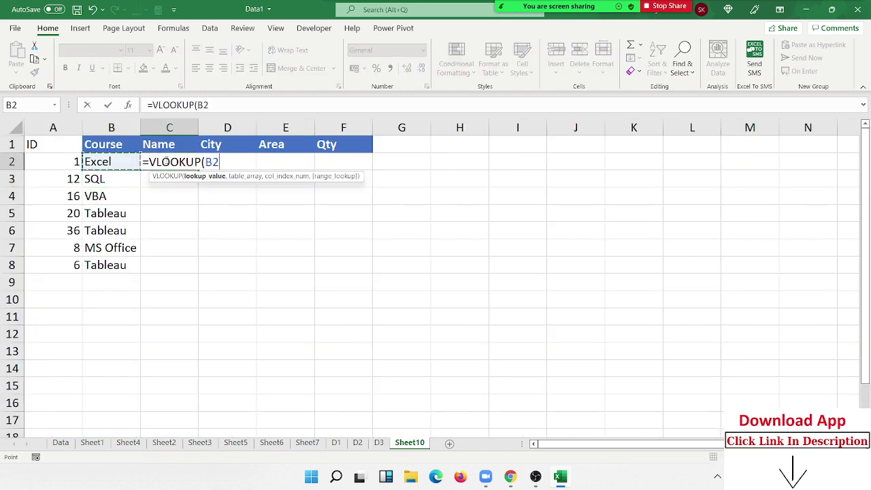
key(Left)
text(,)
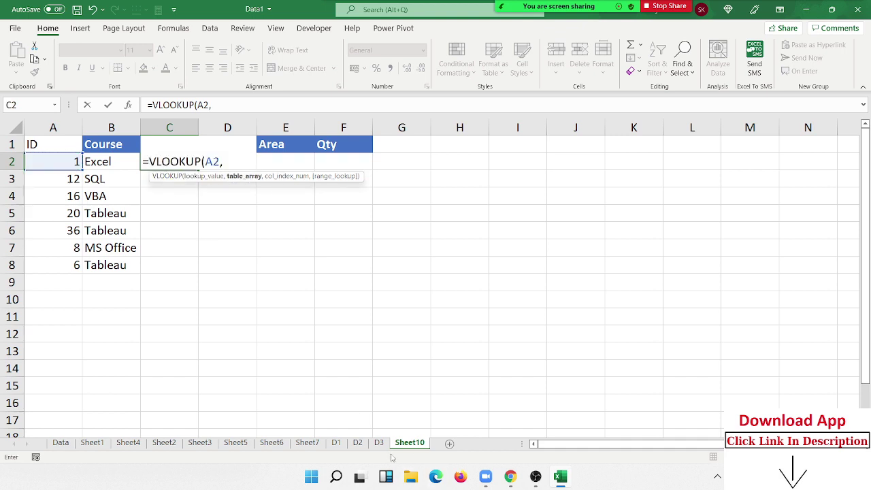
click(379, 442)
drag(33, 124, 205, 124)
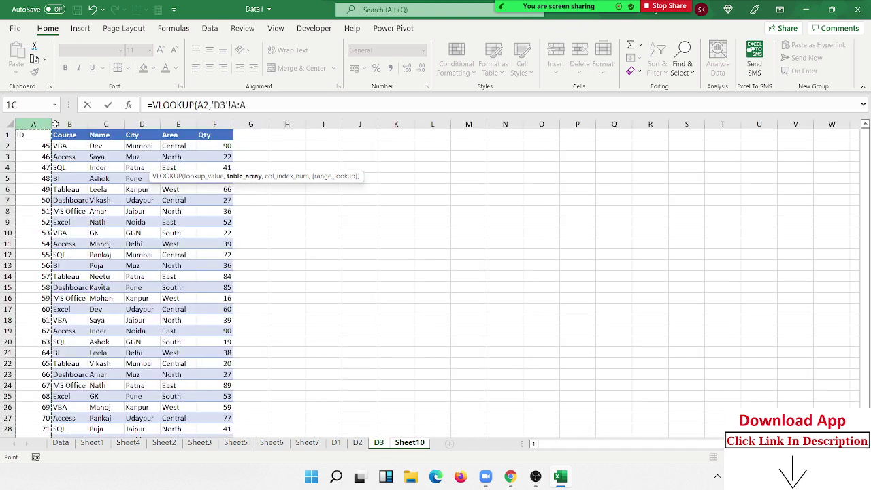
text(,2,)
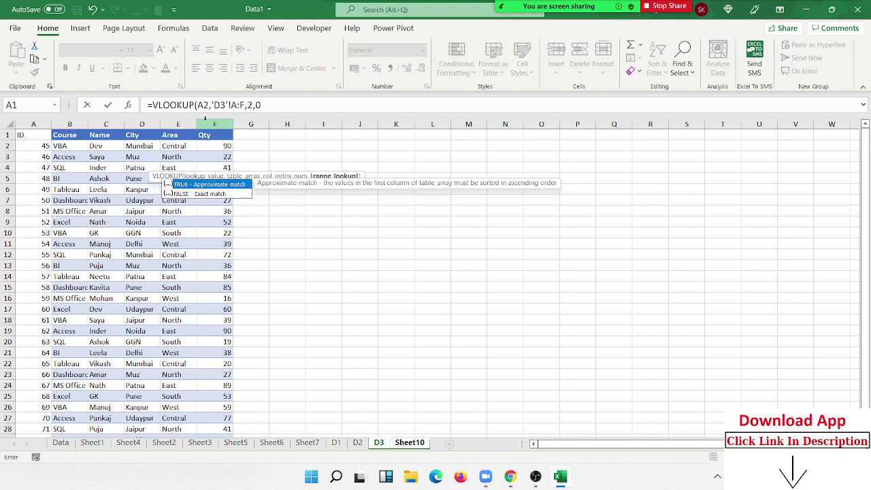
text(0)
key(Return)
key(Up)
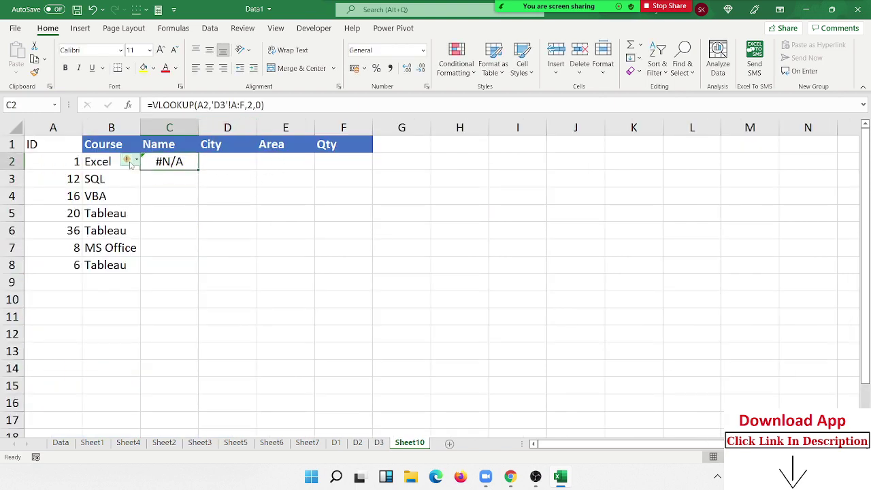
drag(154, 104, 265, 105)
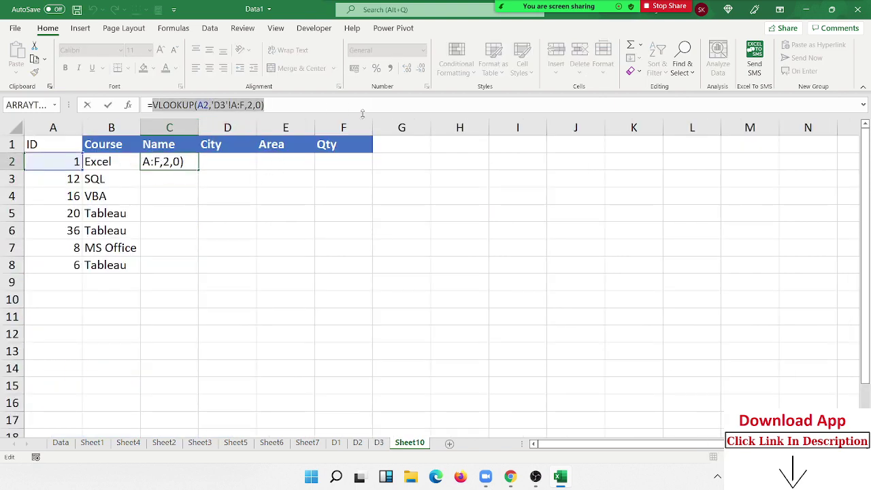
key(Escape)
Insert an outer IFERROR( right after the equals sign in B2's formula.
click(117, 160)
double_click(117, 161)
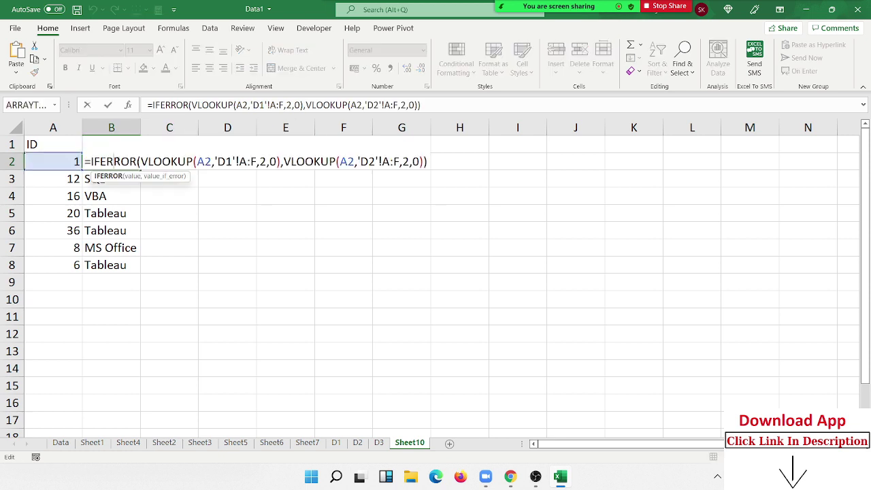
click(90, 161)
text(if)
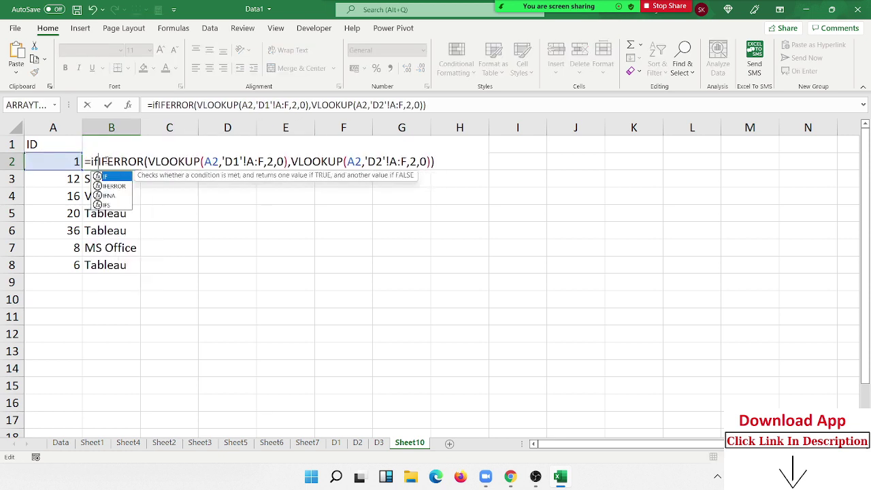
key(Down)
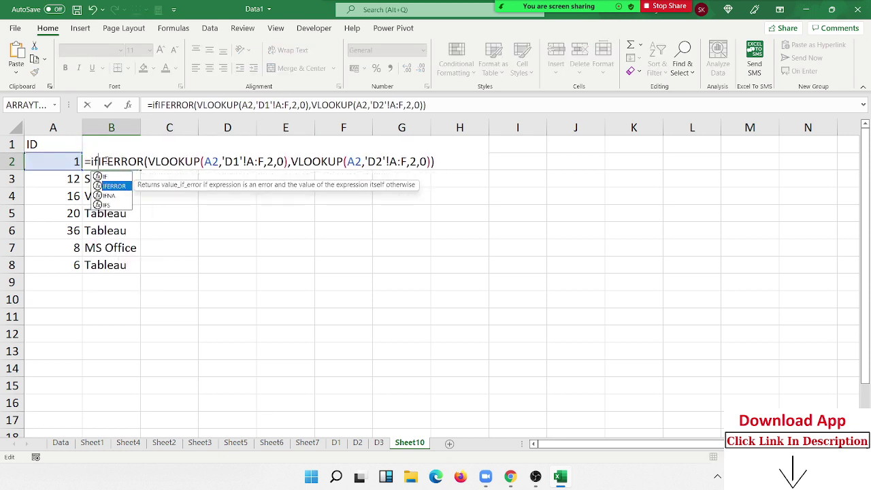
key(Tab)
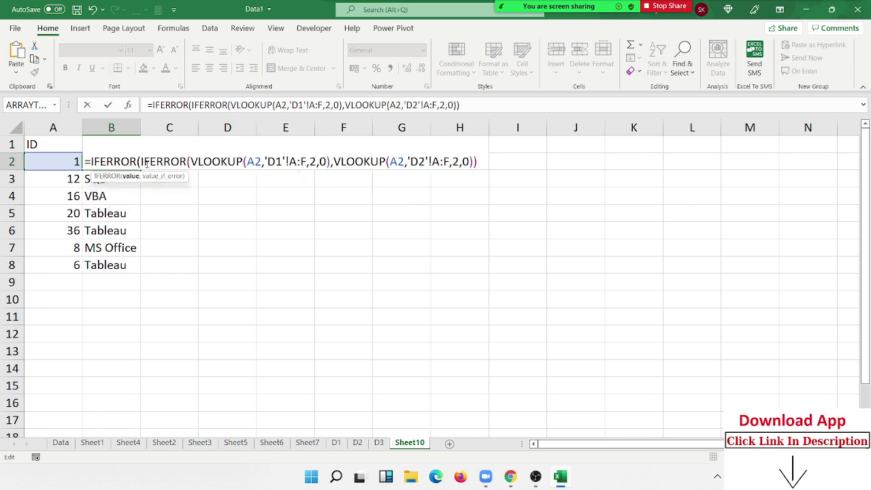
Append ,VLOOKUP(A2,'D3'!A:F,2,0)) as the D3 fallback and commit B2, showing Excel.
drag(144, 162, 483, 165)
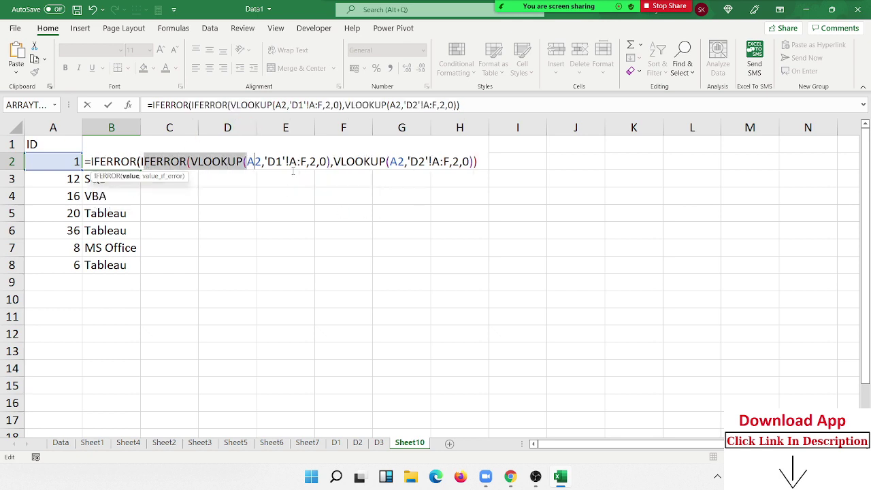
click(483, 165)
text(,)
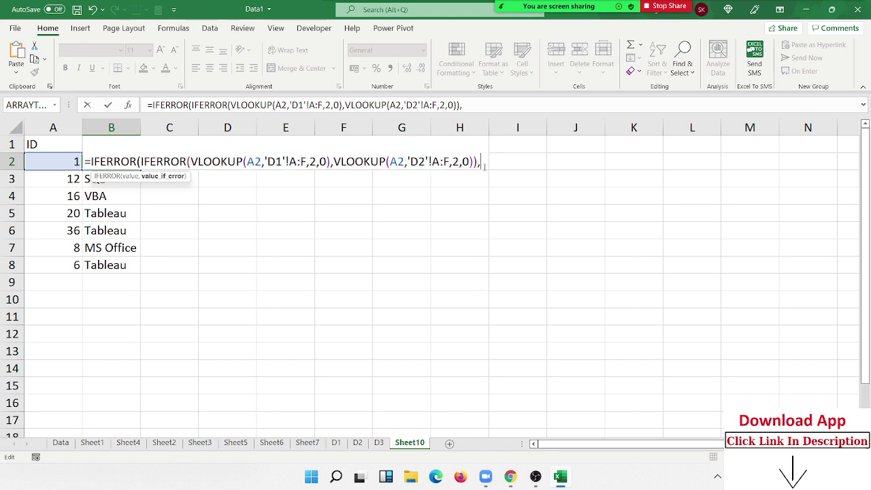
text(VLOOKUP(A2,'D3'!A:F,2,0))
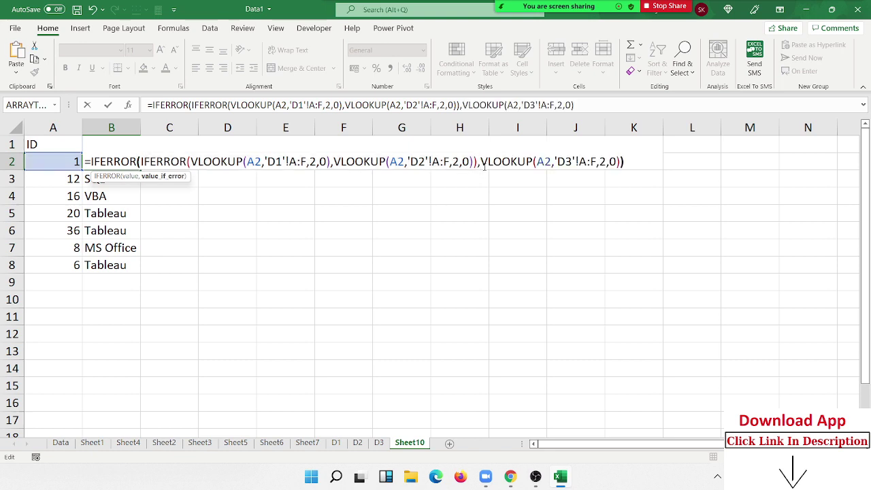
text())
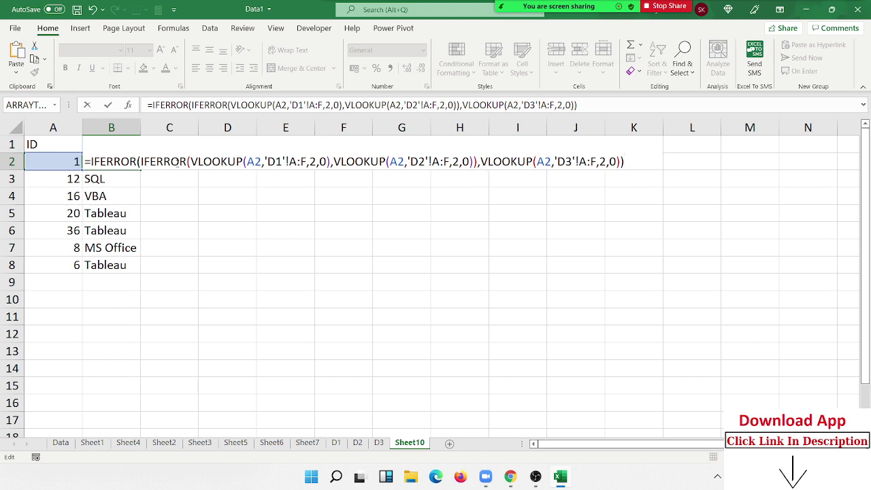
click(179, 161)
drag(193, 162, 400, 164)
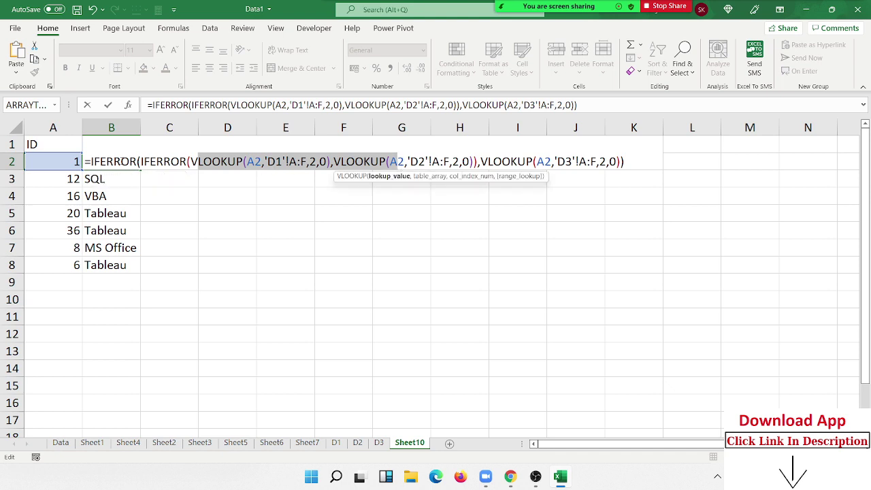
click(158, 164)
drag(164, 163, 479, 162)
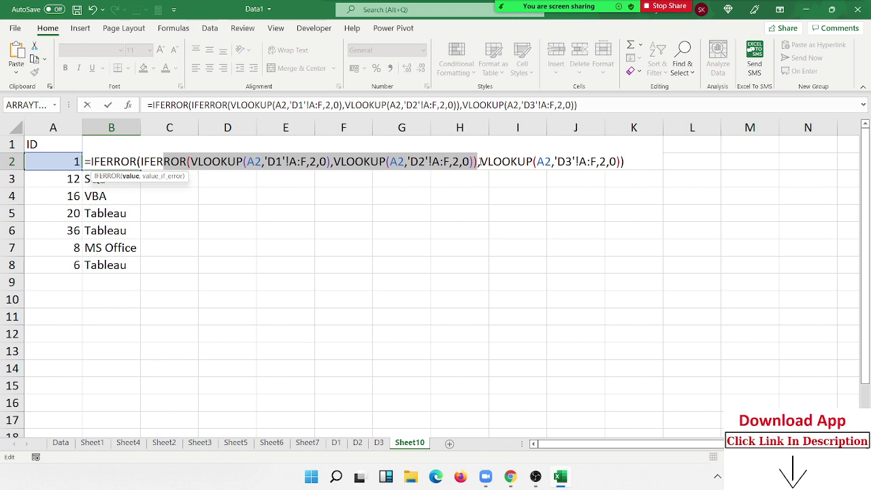
key(Return)
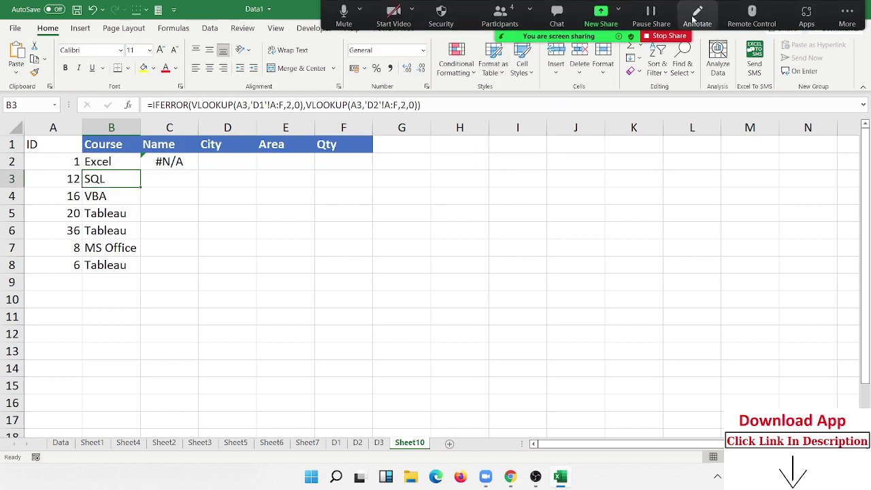
click(696, 17)
drag(597, 171, 597, 197)
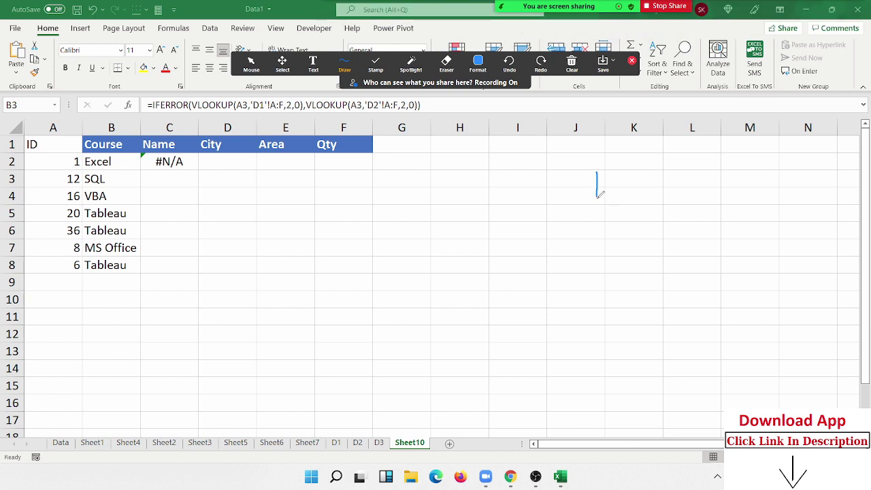
drag(632, 202, 630, 246)
drag(557, 205, 559, 245)
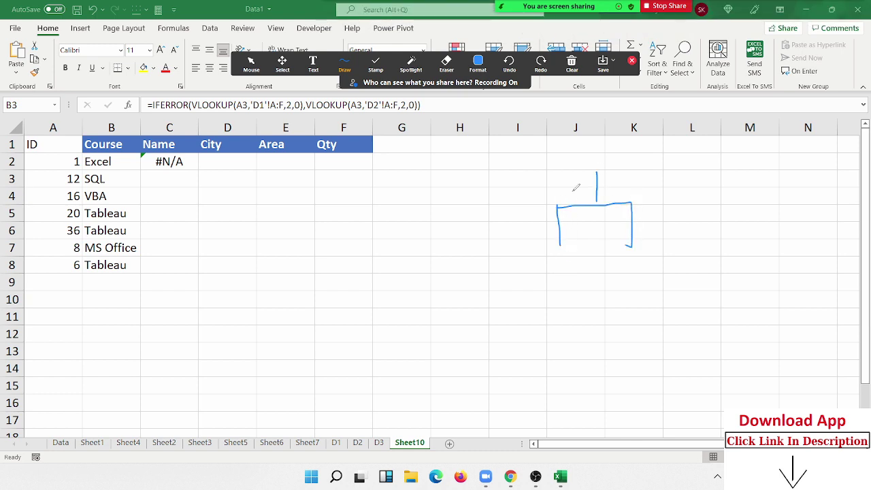
mouse_move(567, 148)
mouse_down()
mouse_move(599, 161)
mouse_move(577, 145)
mouse_up()
drag(600, 175, 601, 162)
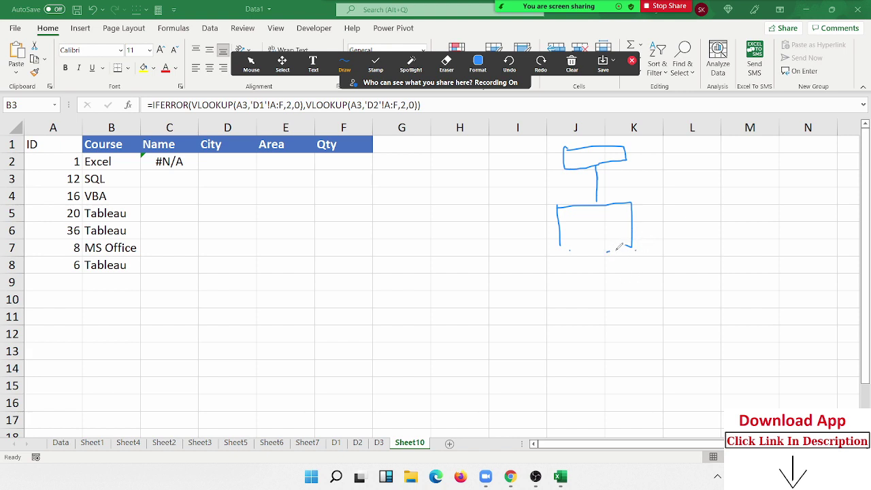
drag(608, 252, 666, 307)
drag(608, 253, 614, 318)
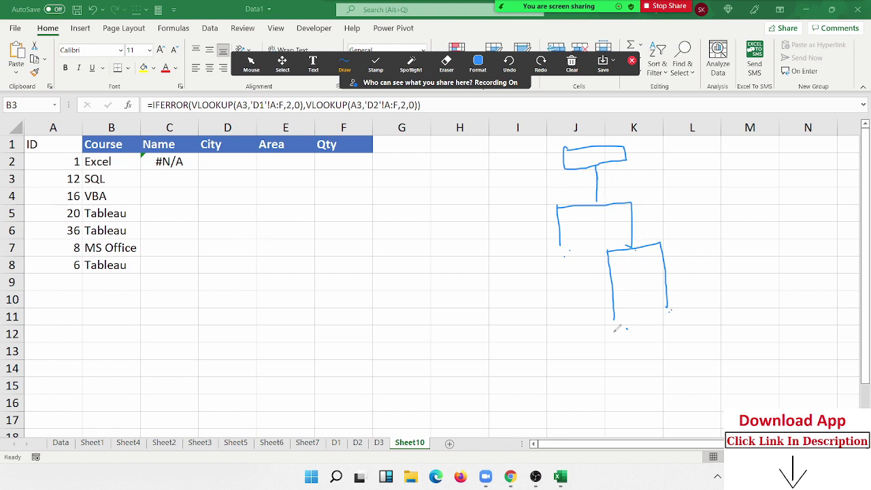
click(477, 62)
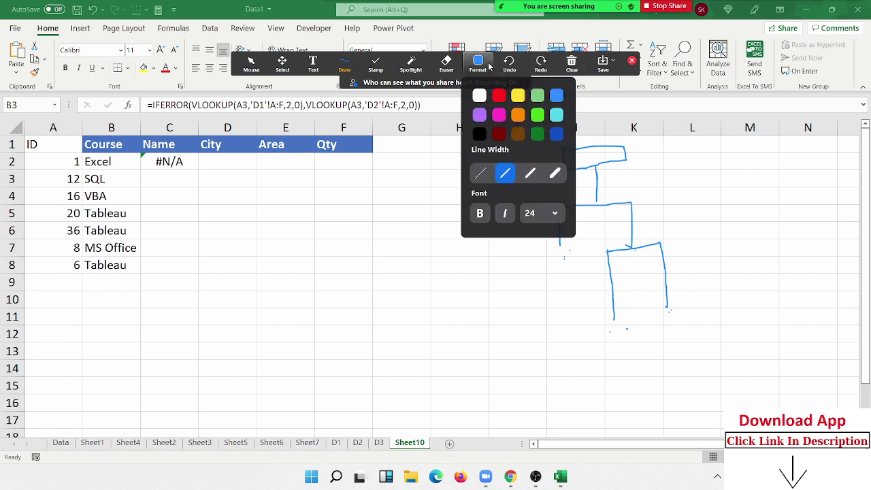
click(572, 63)
click(585, 103)
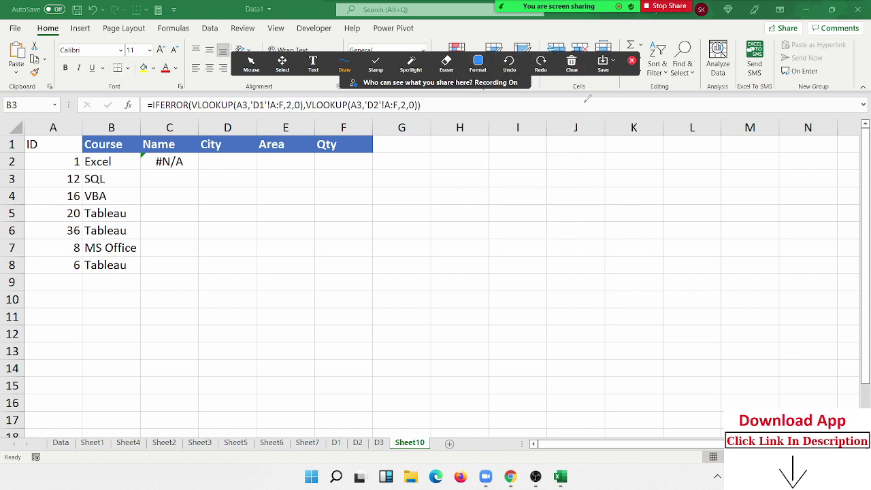
click(631, 62)
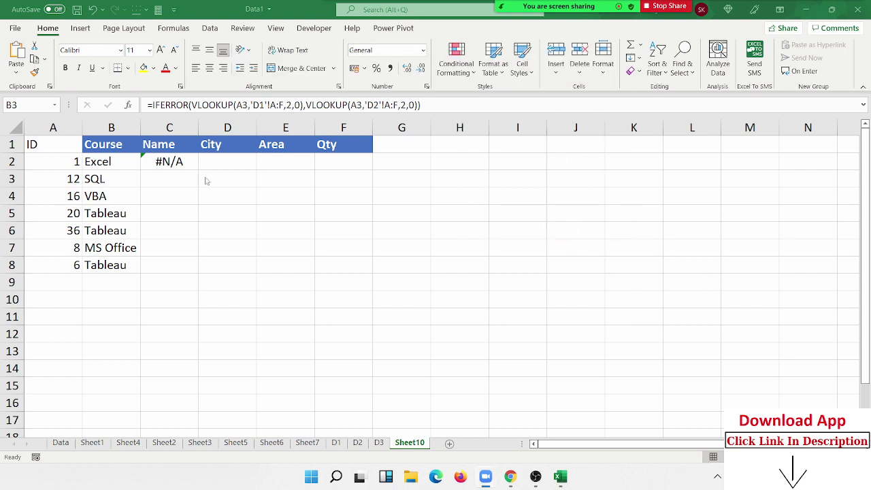
Fill B2's nested IFERROR lookup down the Course column to B8.
click(115, 164)
double_click(139, 170)
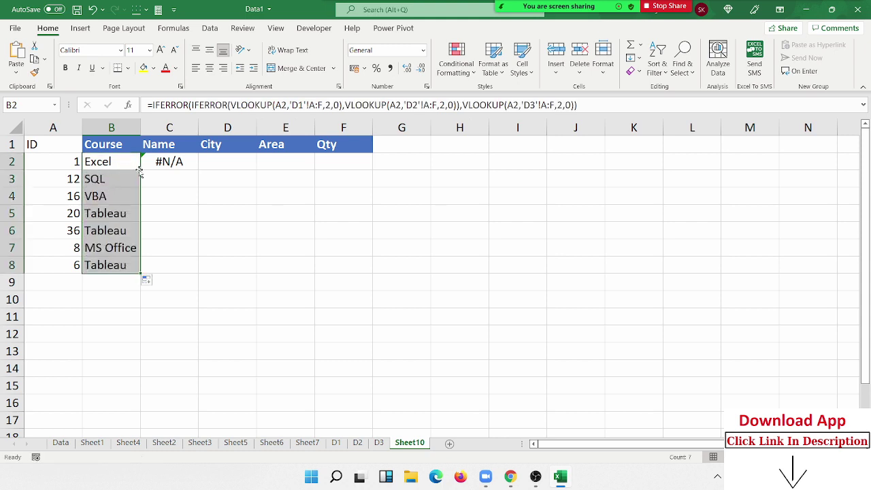
double_click(129, 165)
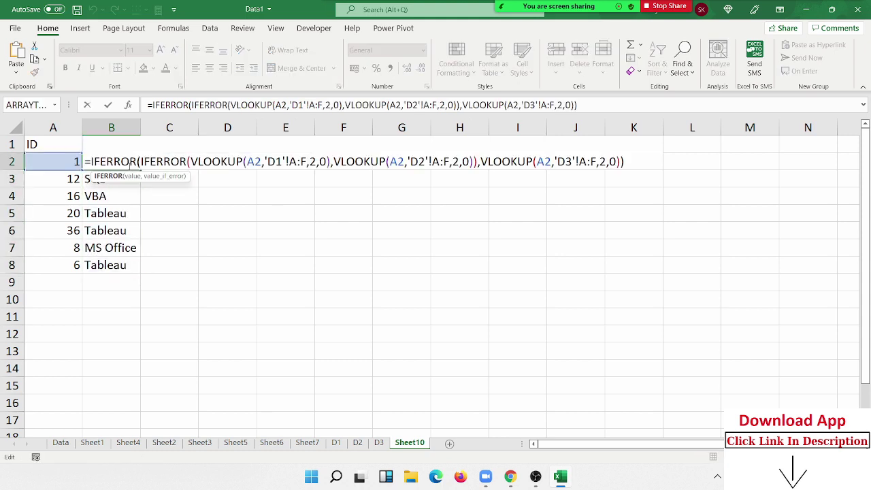
key(Return)
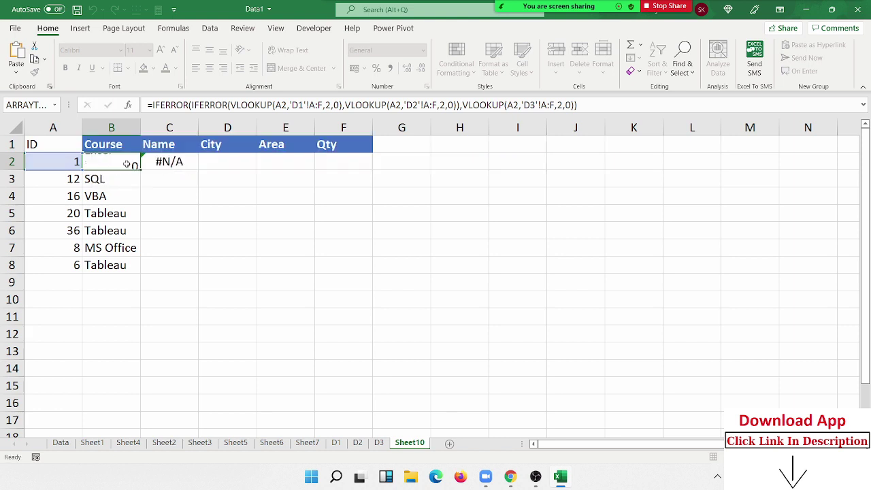
Delete the #N/A formula in C2, then glance at sheet D1 and return to Sheet10.
click(163, 161)
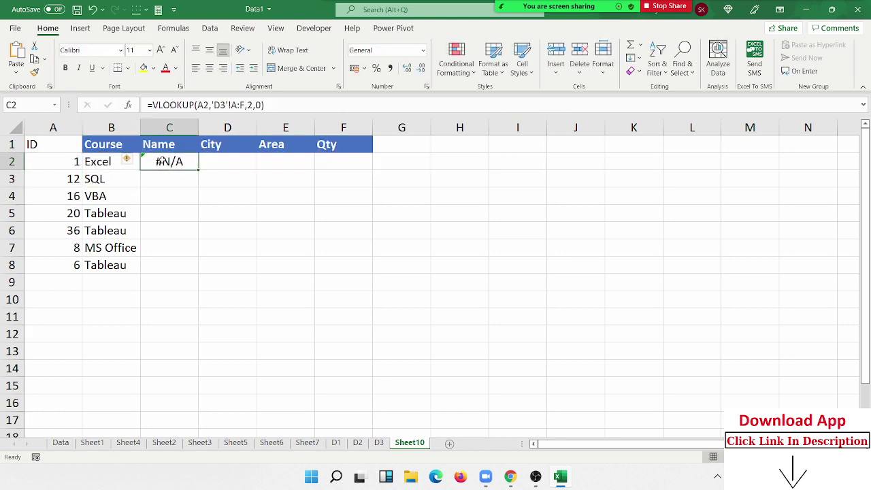
key(Delete)
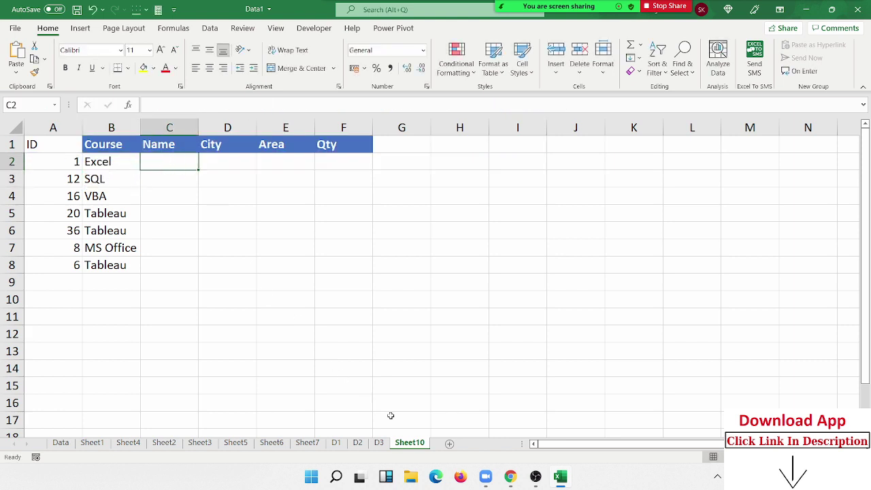
click(121, 161)
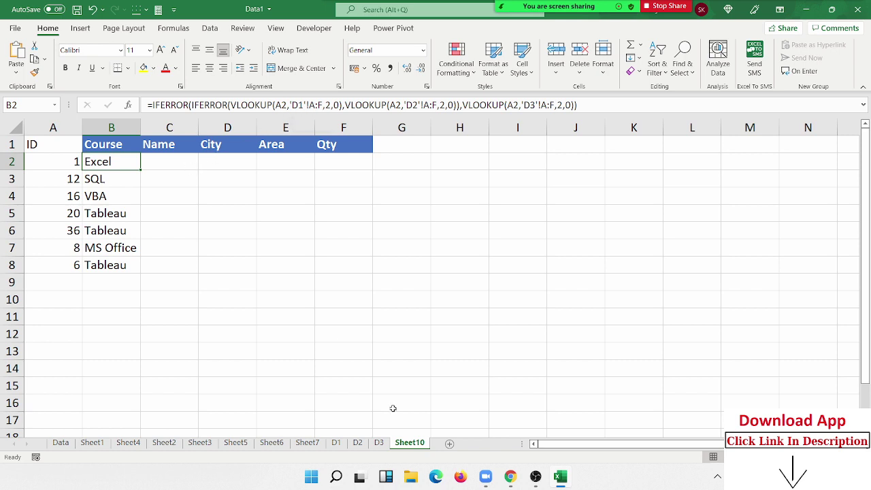
click(336, 443)
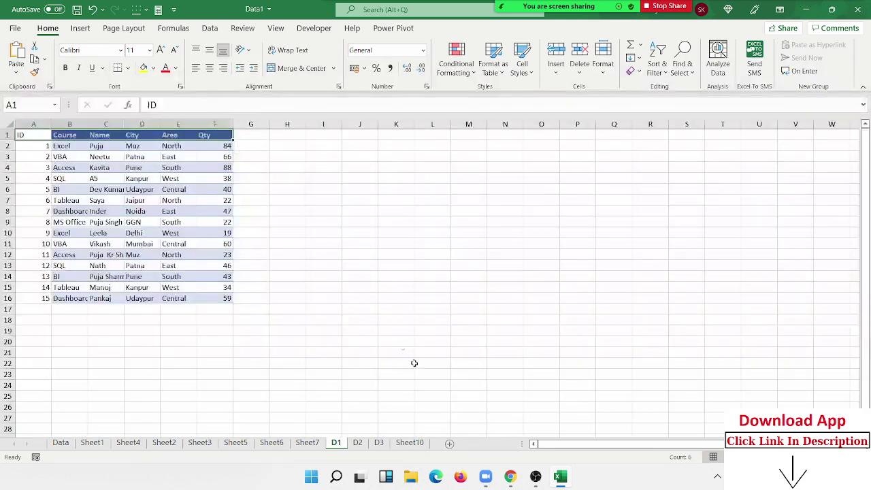
click(412, 443)
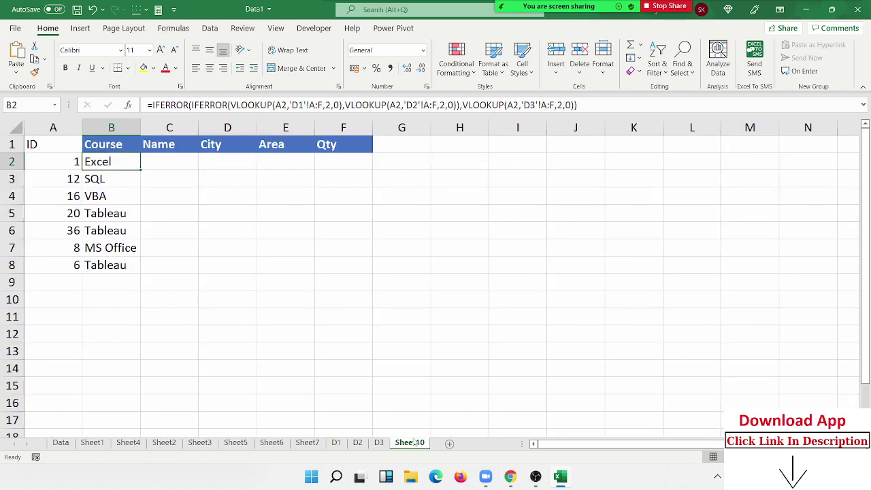